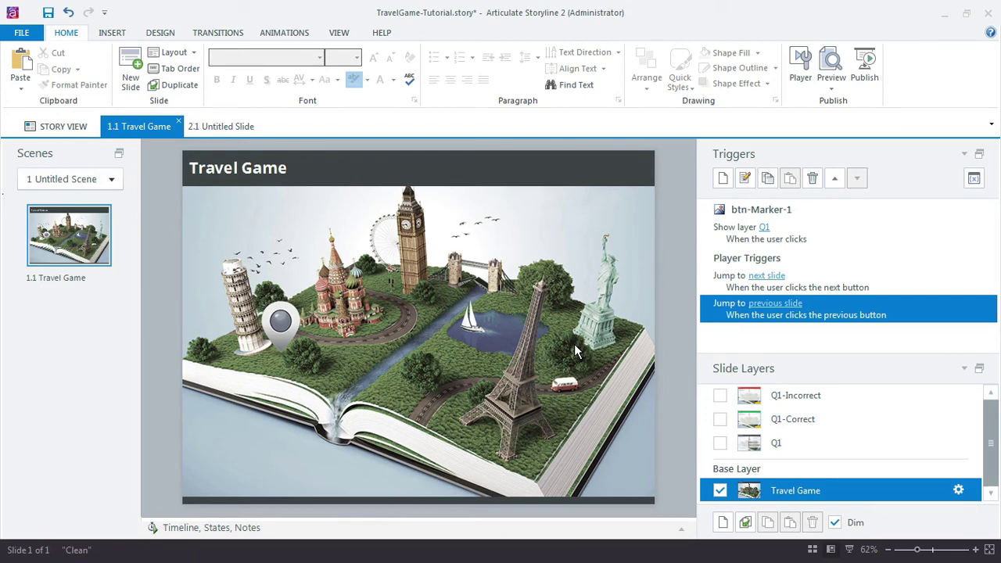
- Examine the Hover, Correct and Incorrect states of the map marker on the base layer
click(279, 323)
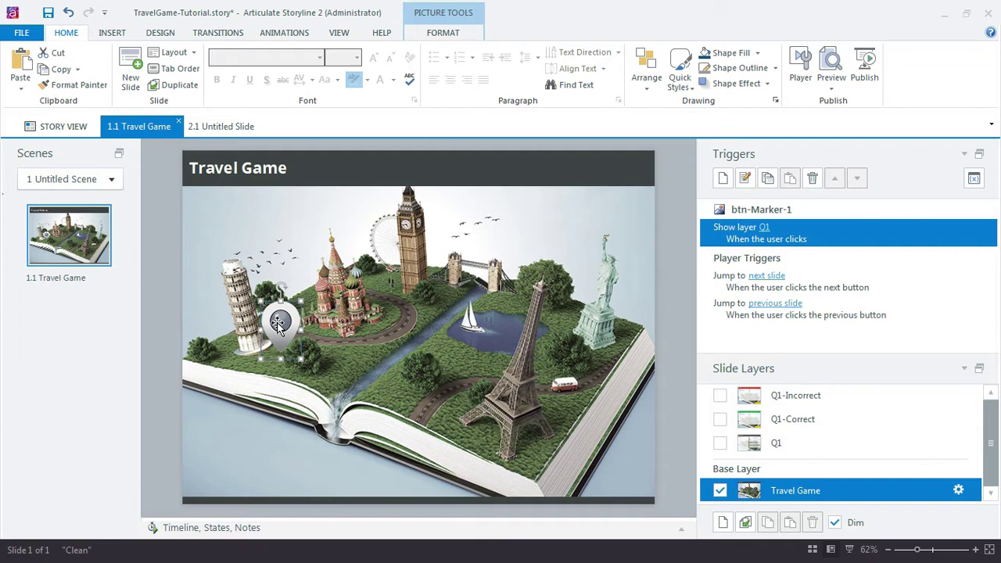
click(224, 531)
click(275, 508)
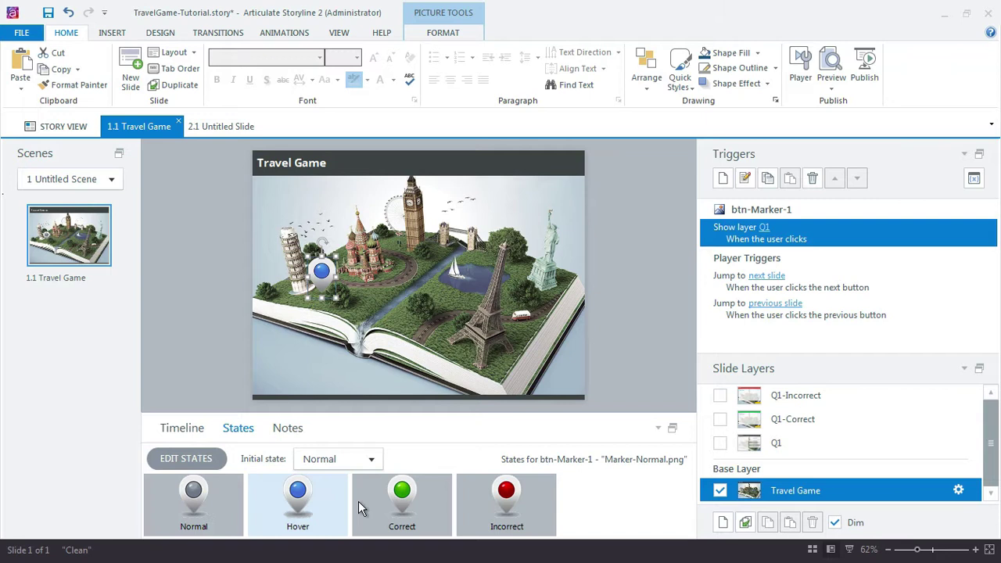
click(397, 503)
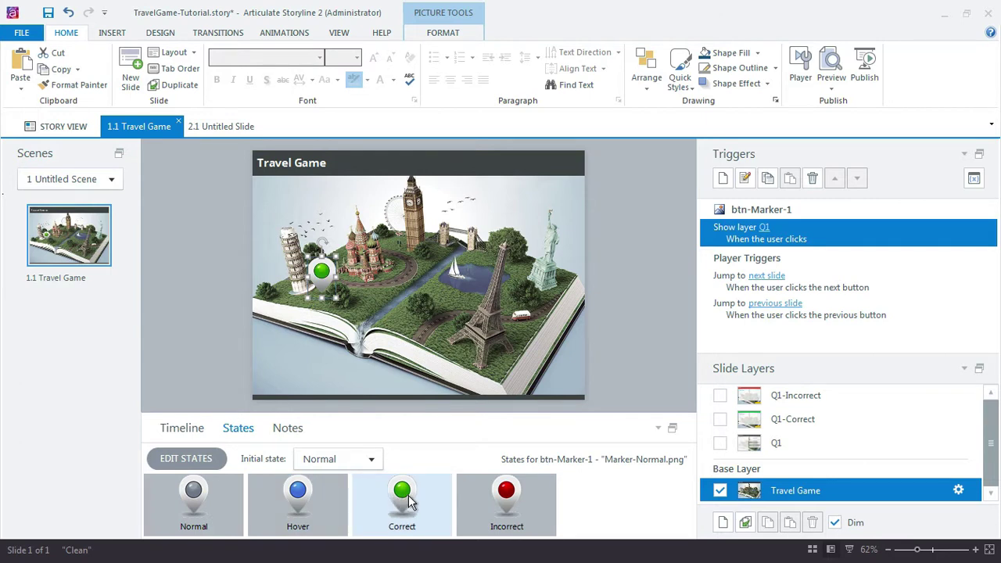
click(491, 507)
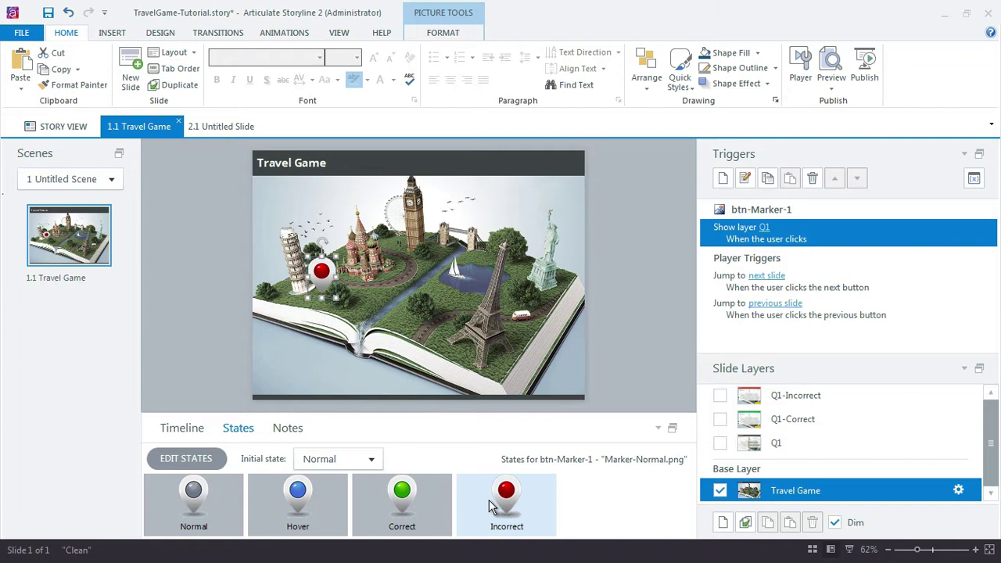
click(657, 428)
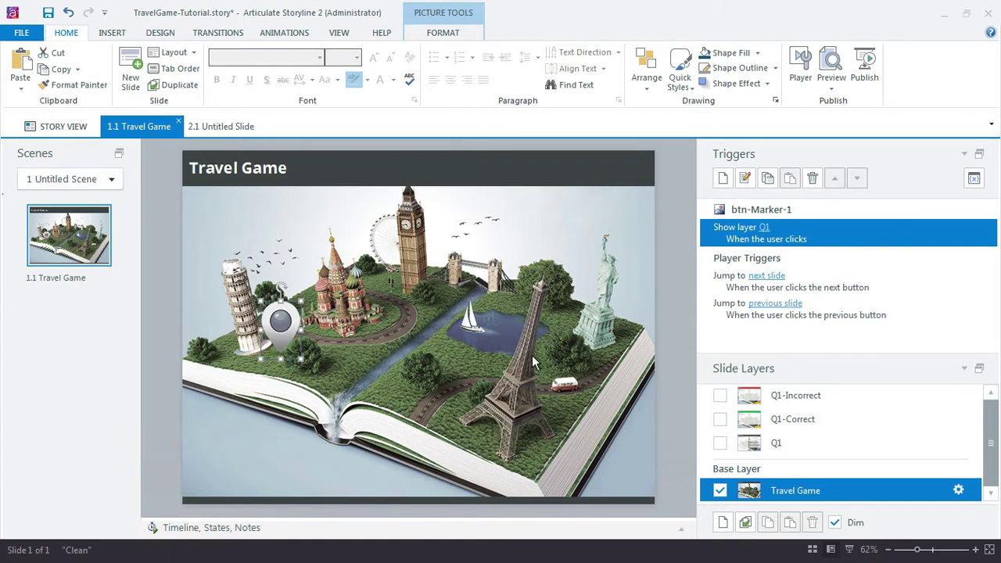
- Open the Q1 layer and review the triggers attached to its Submit button
drag(787, 354, 805, 337)
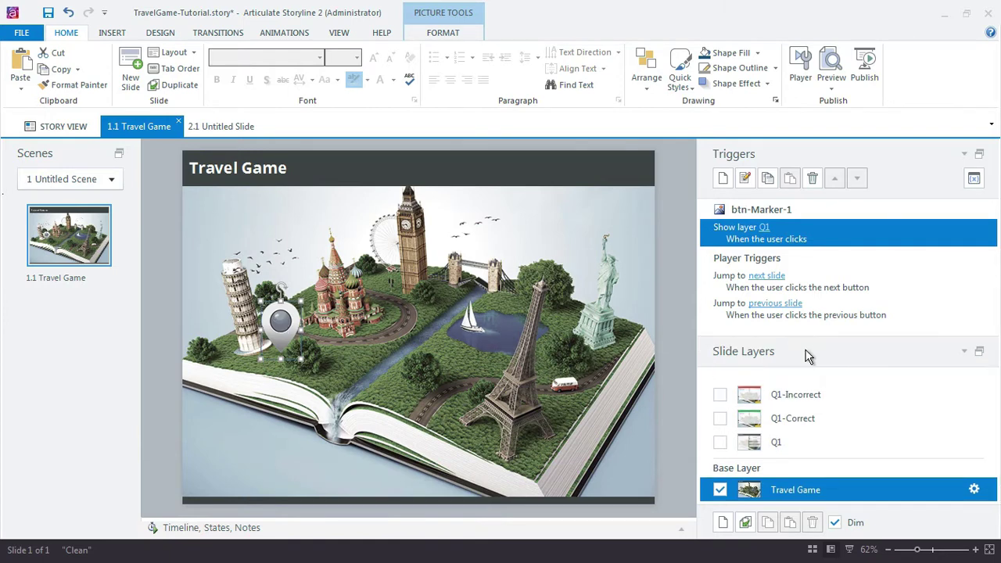
click(820, 445)
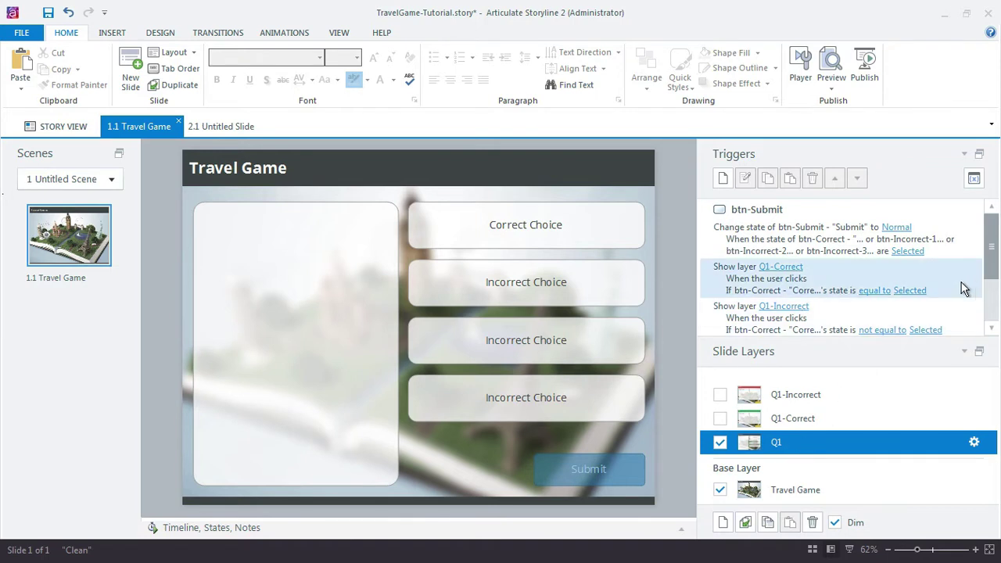
scroll(992, 278, down, 1)
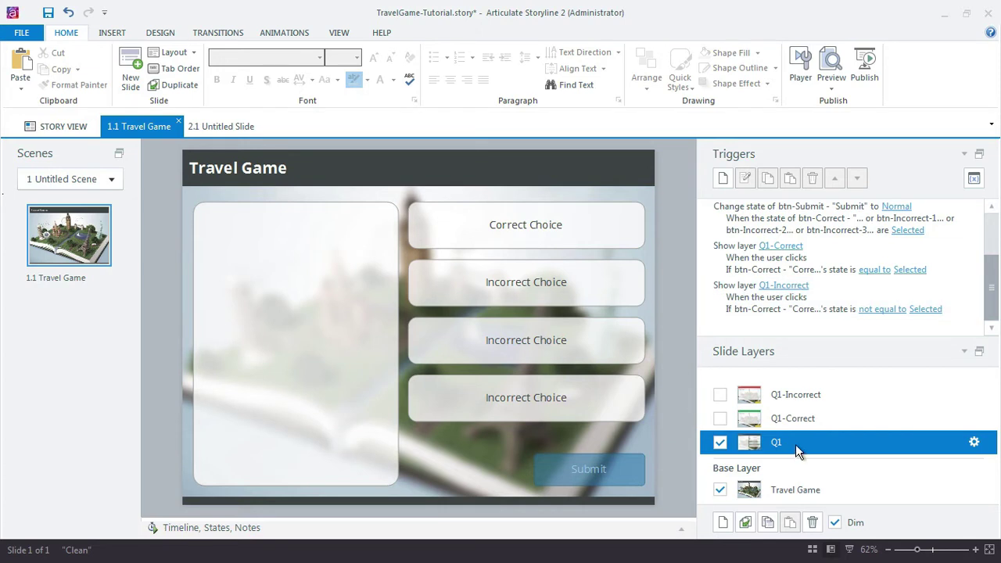
- Create a trigger on the Submit button that changes the state of btn-Marker-1 to Correct when the user clicks
click(599, 454)
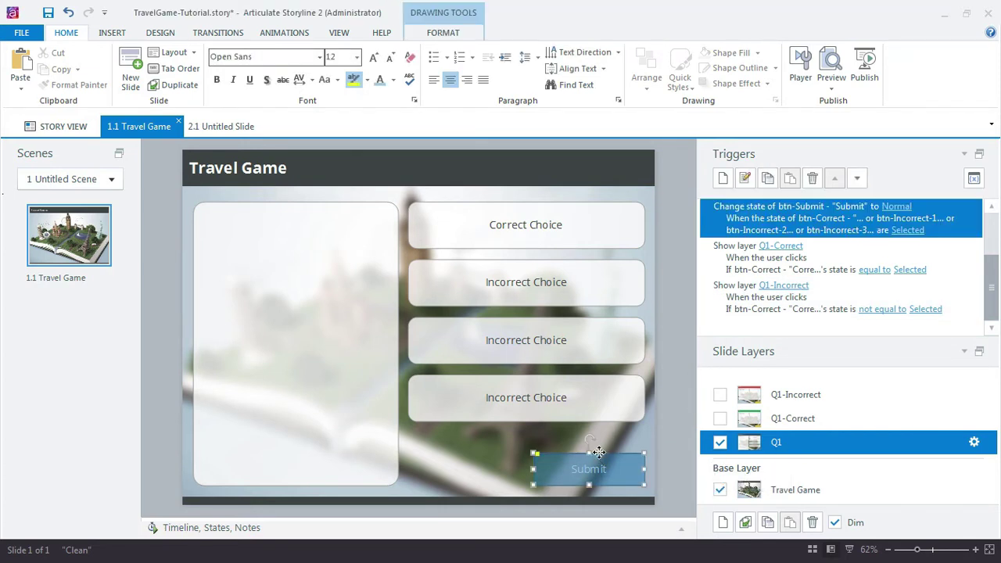
click(722, 177)
drag(565, 186, 827, 70)
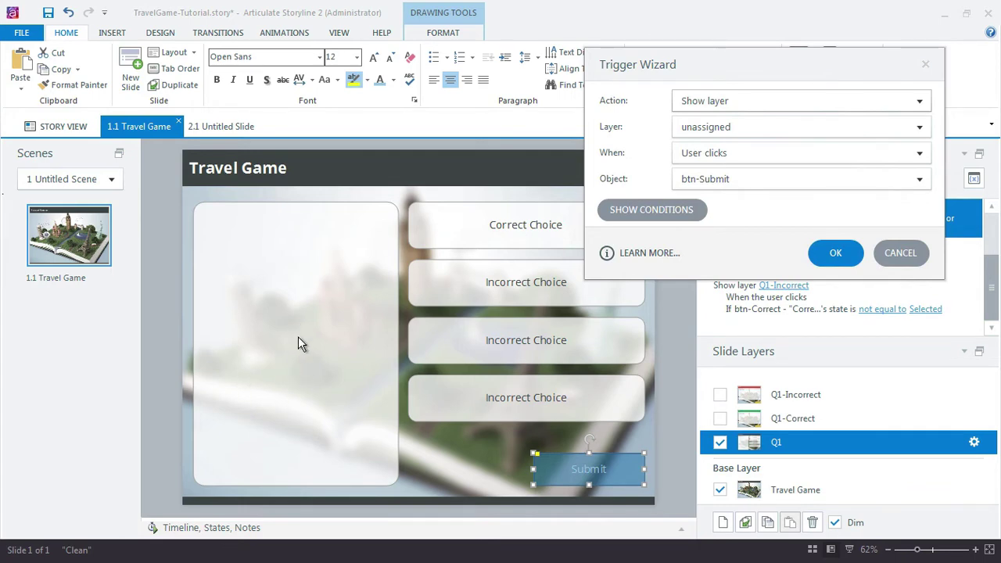
click(745, 101)
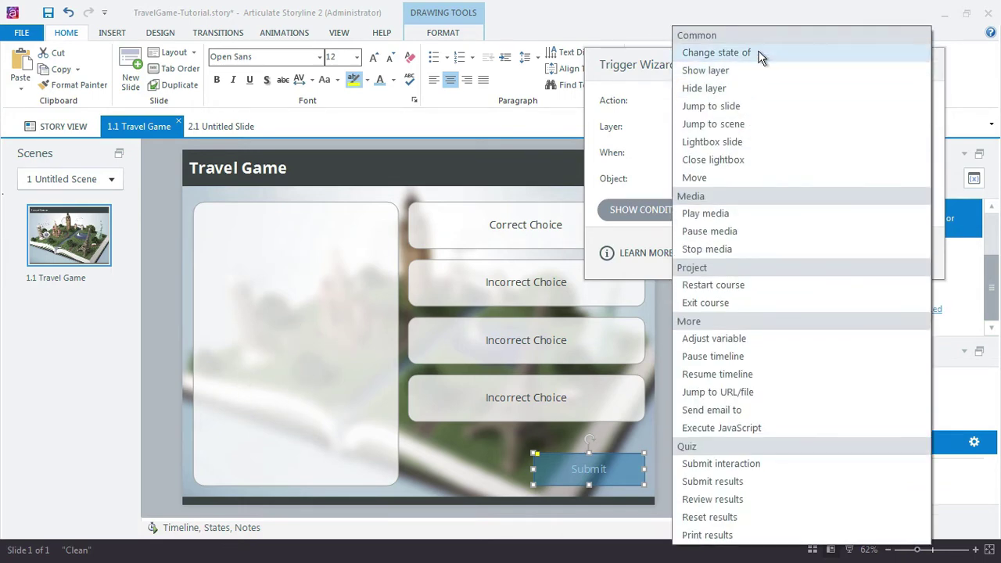
click(704, 53)
click(705, 126)
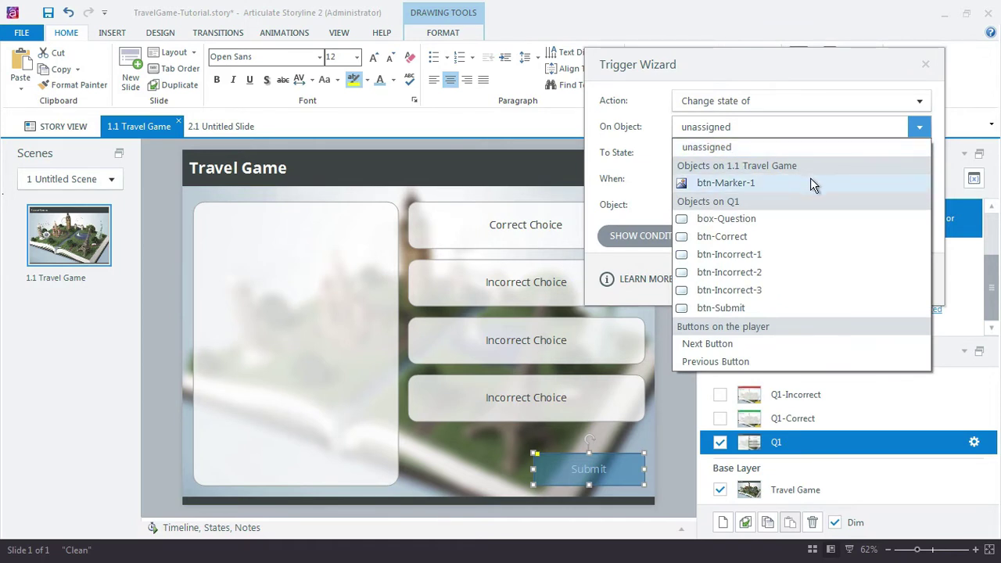
click(752, 182)
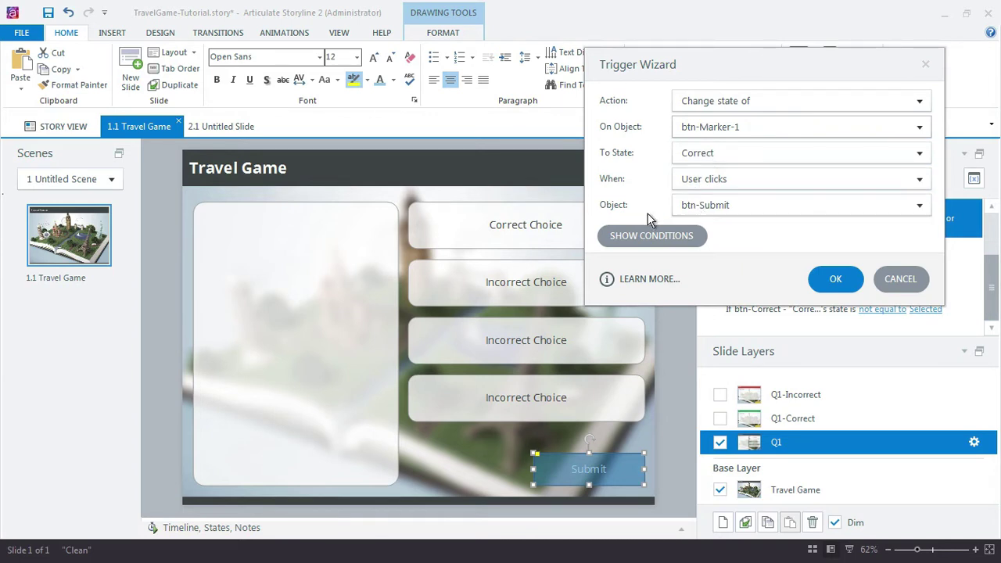
- Add the condition that btn-Correct's state is equal to Selected and save the trigger
click(674, 235)
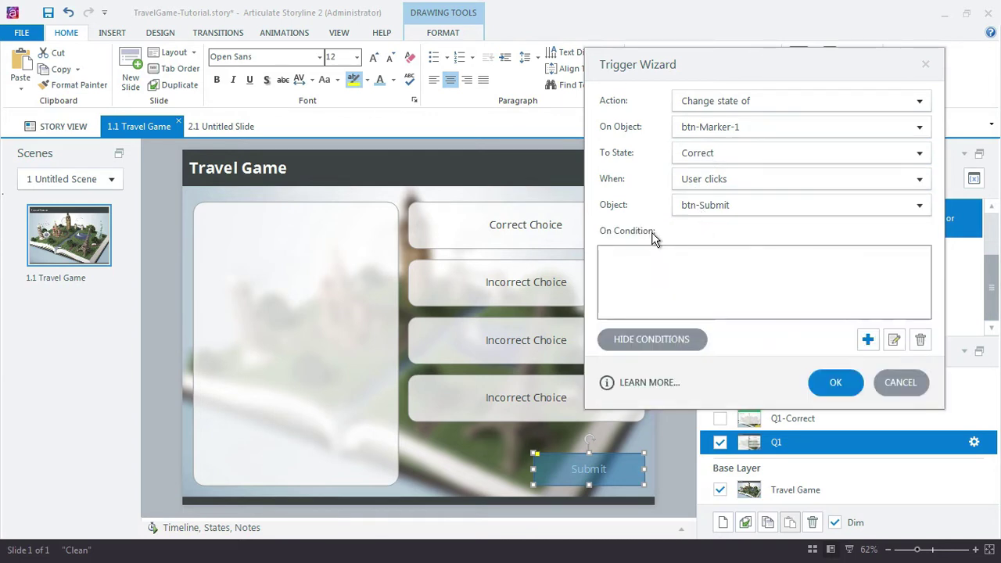
click(867, 338)
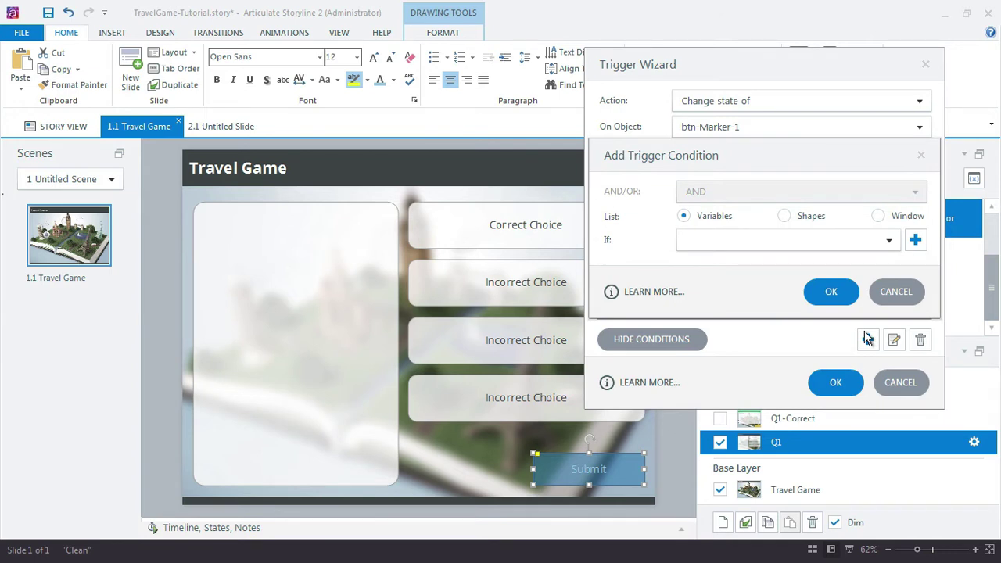
click(784, 216)
click(779, 241)
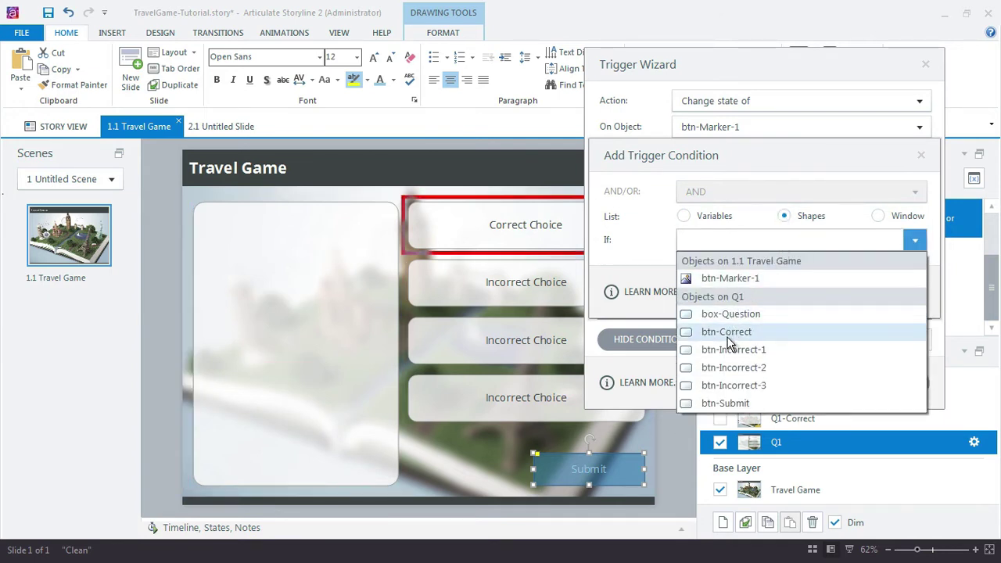
click(750, 332)
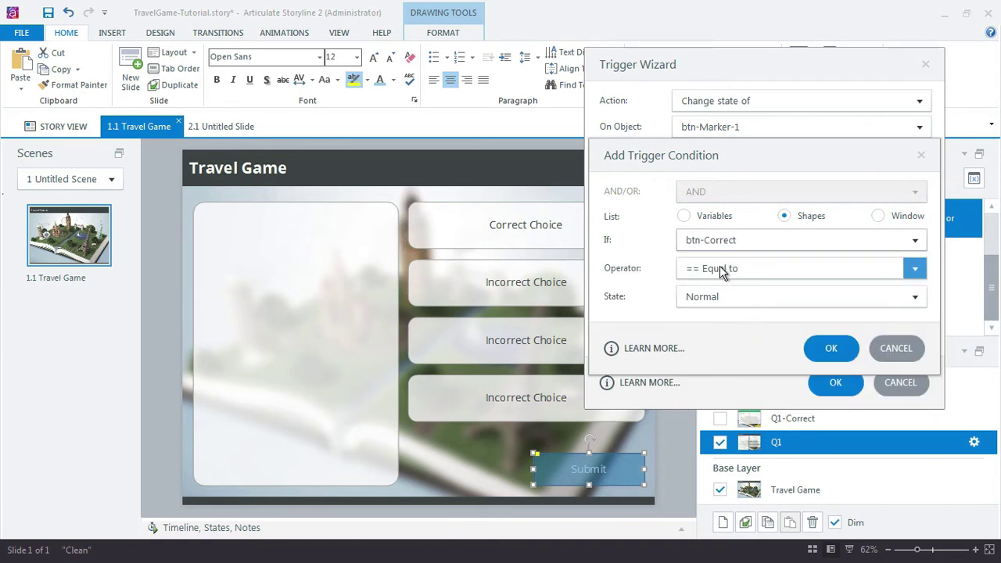
click(706, 296)
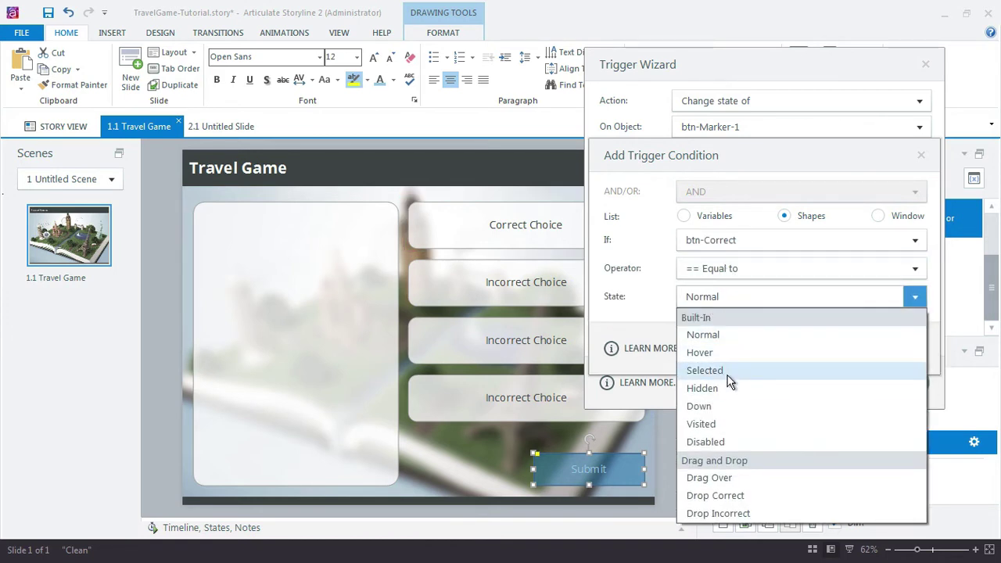
click(727, 371)
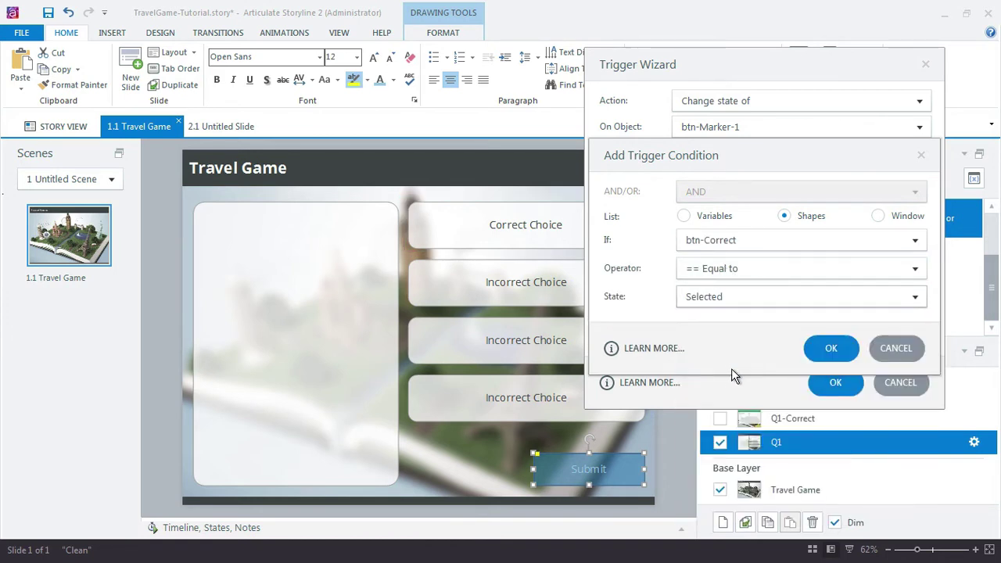
click(832, 356)
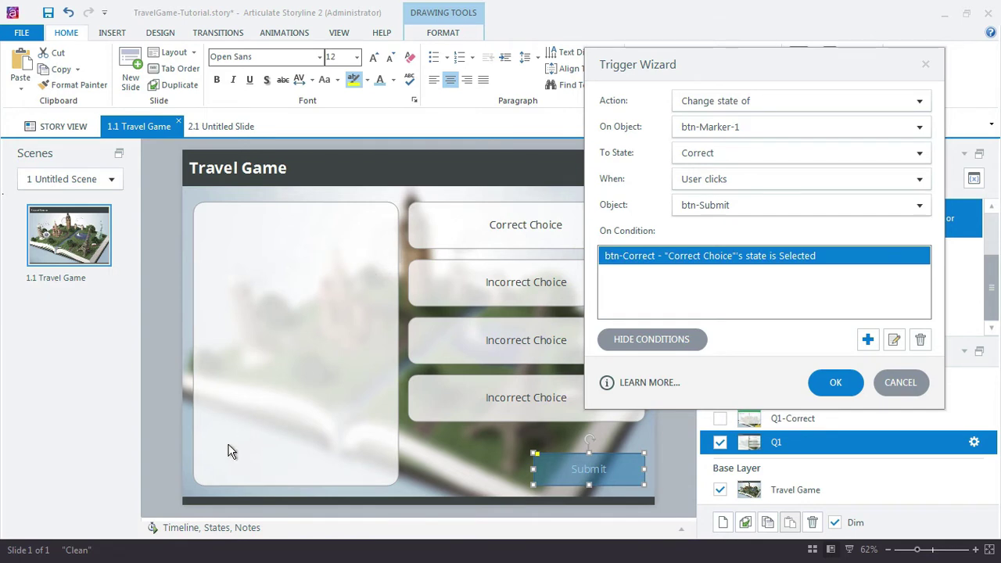
click(834, 383)
- Duplicate the Submit button's trigger that changes the marker to Correct
right_click(780, 307)
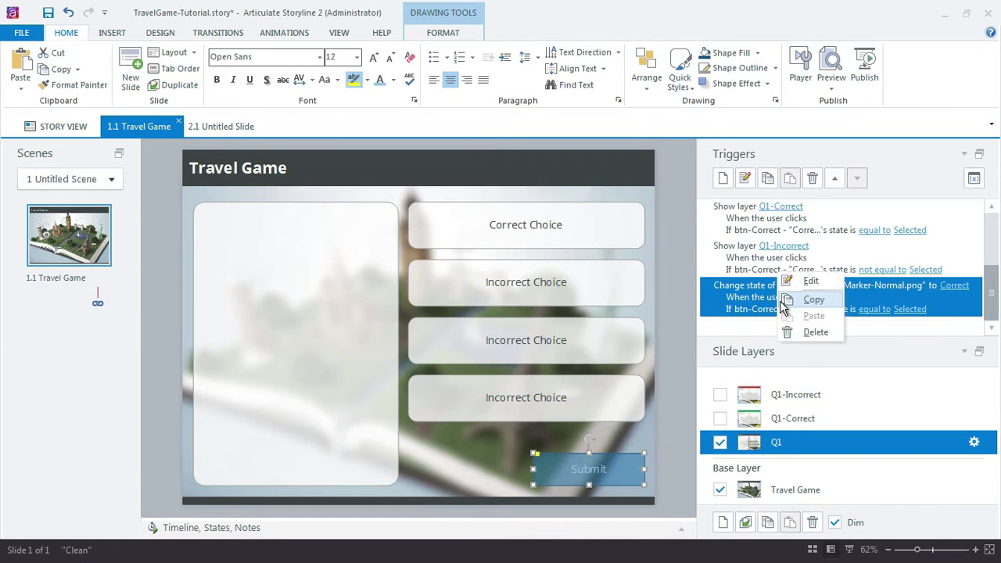
click(797, 299)
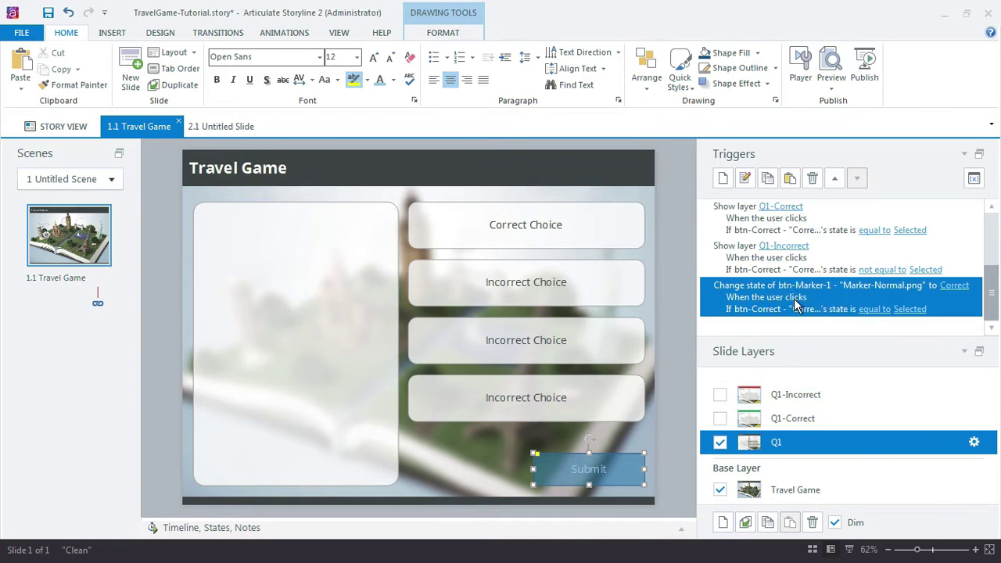
click(790, 178)
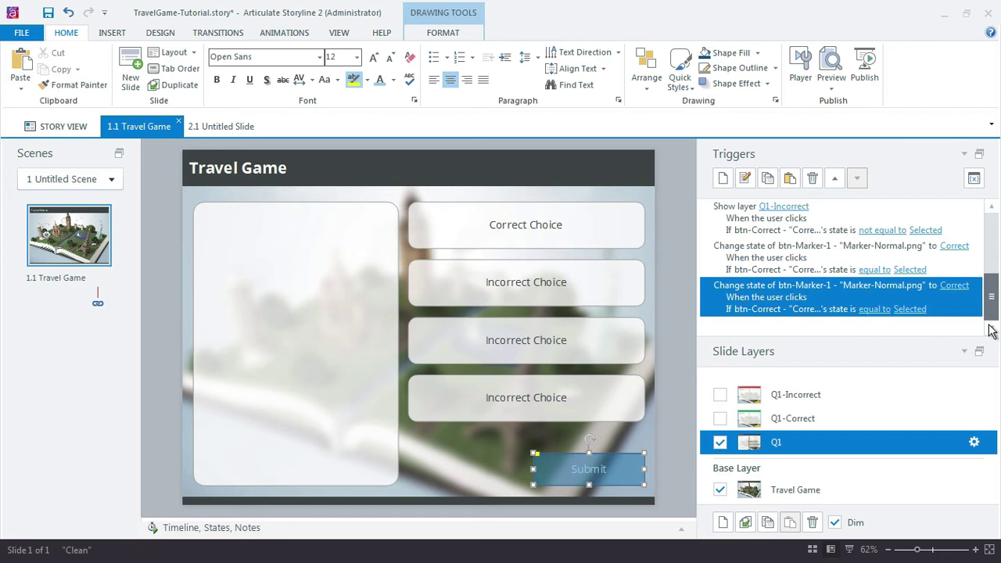
- Change the duplicated trigger so the marker switches to Incorrect when btn-Correct's state is not equal to Selected
click(777, 258)
click(788, 304)
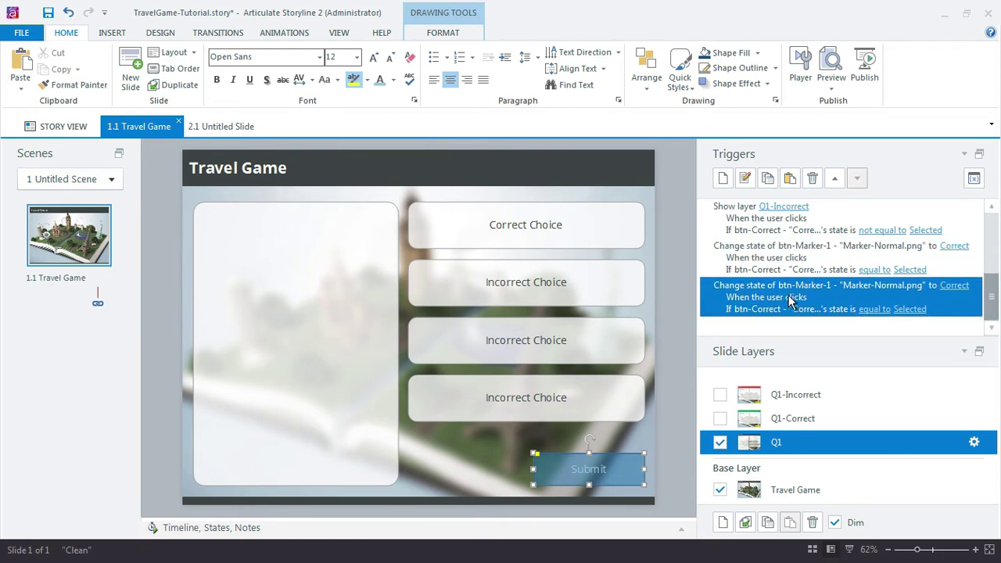
click(952, 286)
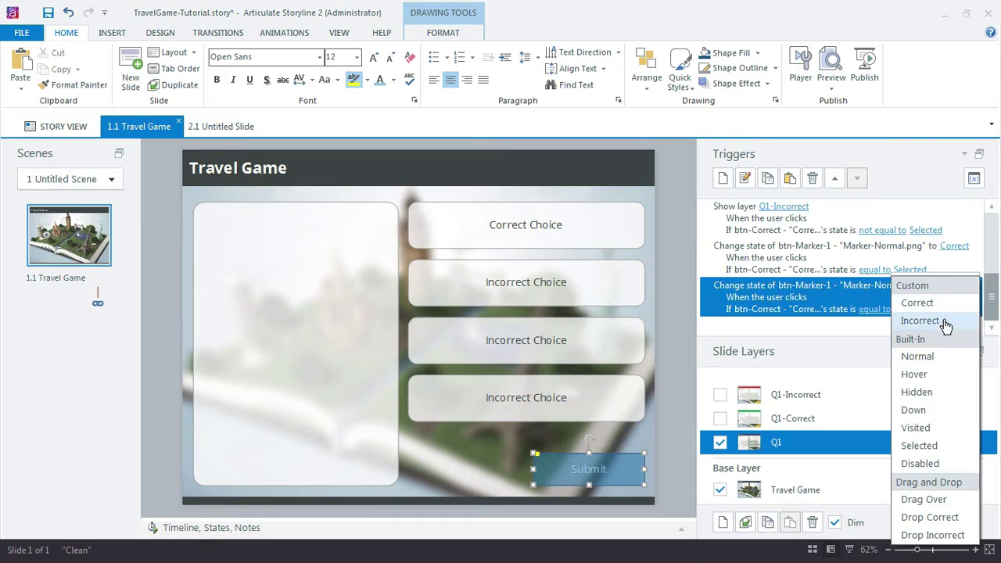
click(920, 320)
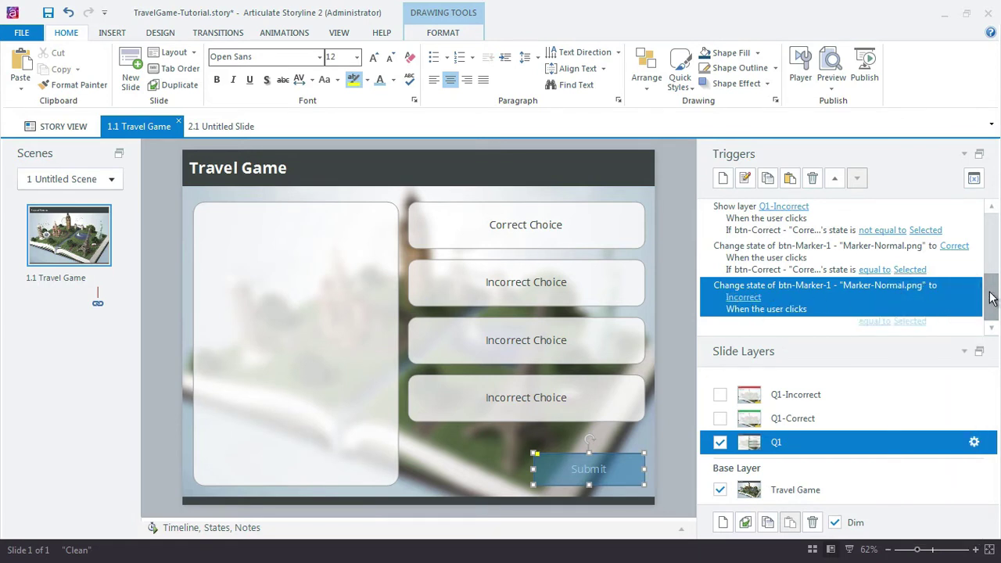
click(874, 322)
click(893, 357)
- Review the full list of Submit button triggers on the Q1 layer
click(963, 352)
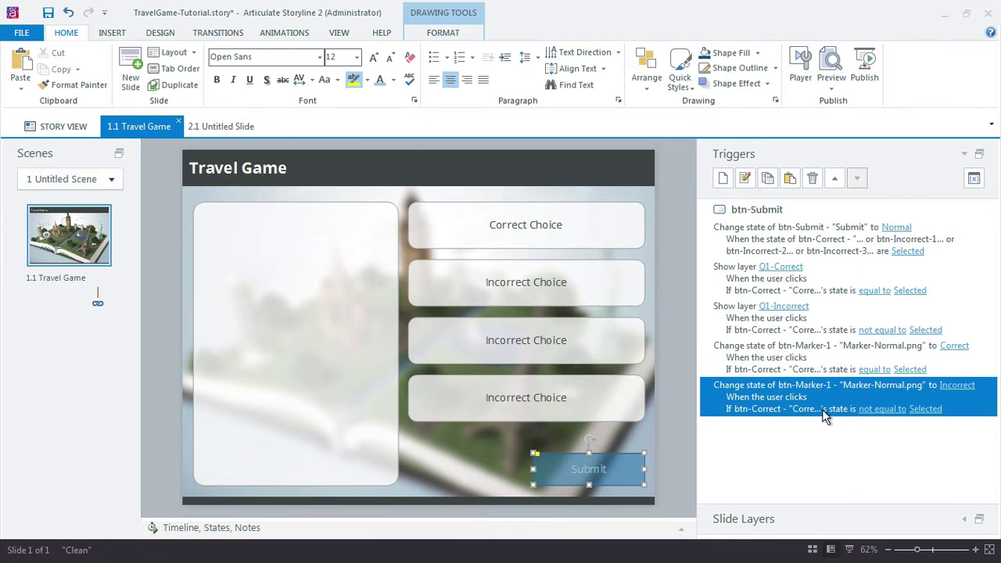
click(504, 216)
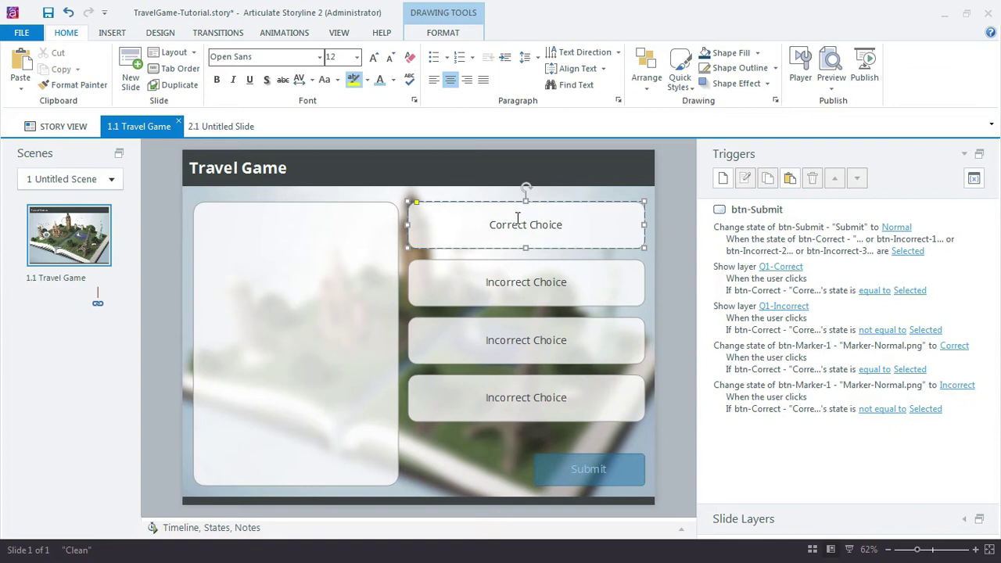
key(Escape)
click(964, 519)
- Check the Q1-Correct and Q1-Incorrect feedback layers and return to the Travel Game base layer
click(808, 417)
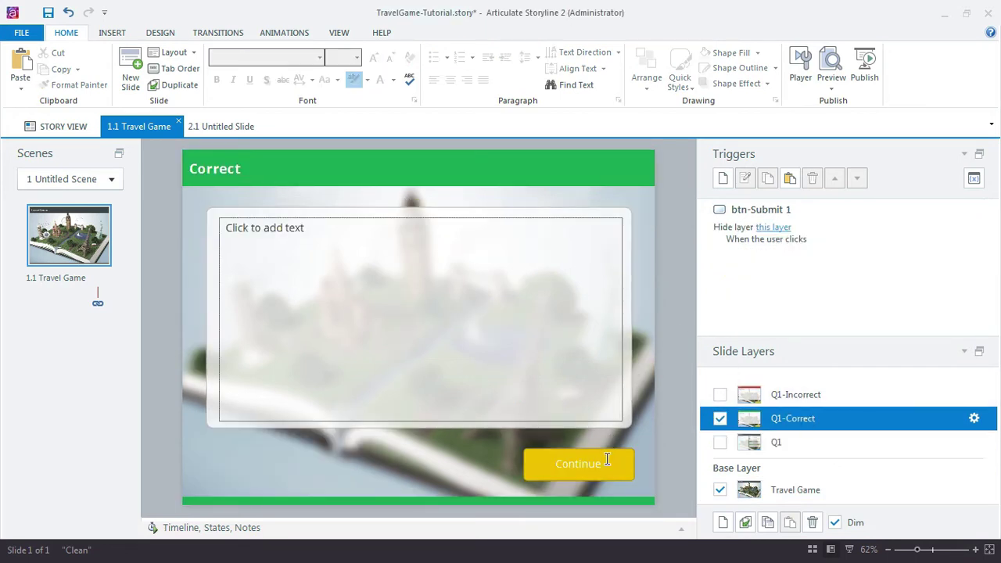
click(798, 393)
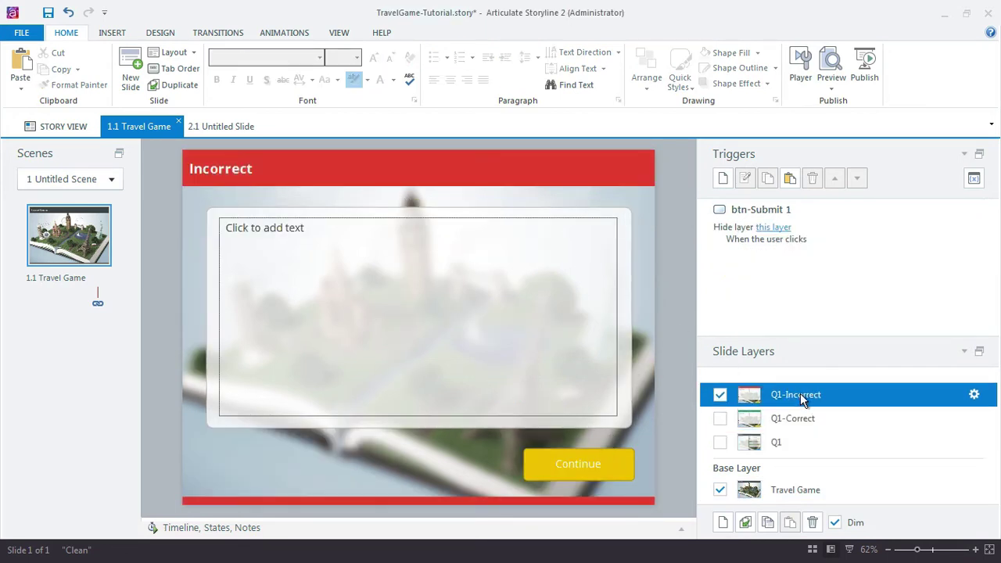
click(785, 447)
click(802, 487)
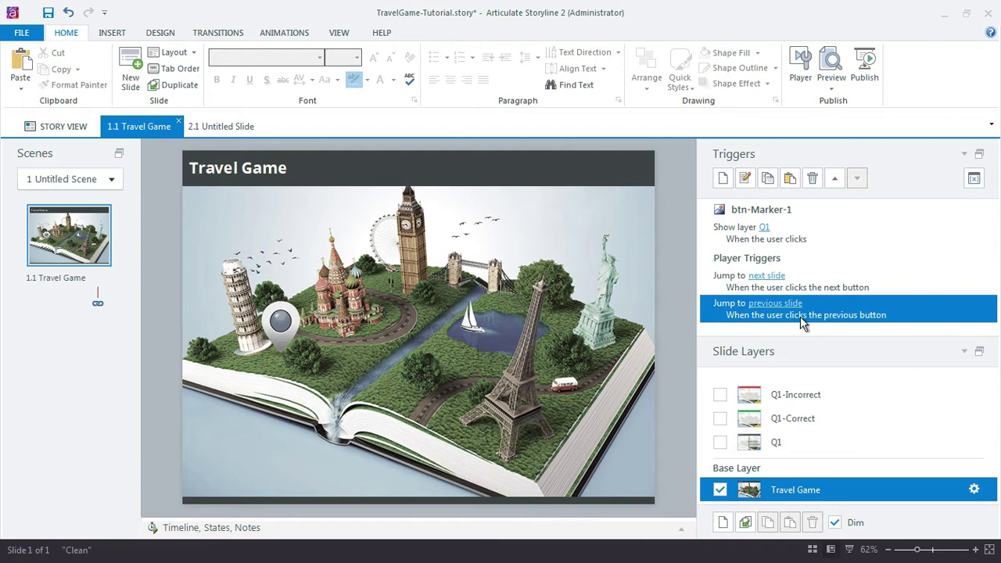
- Preview this slide, answer the marker's question with Correct Choice, submit and continue to check the marker's state, and close the preview
click(832, 85)
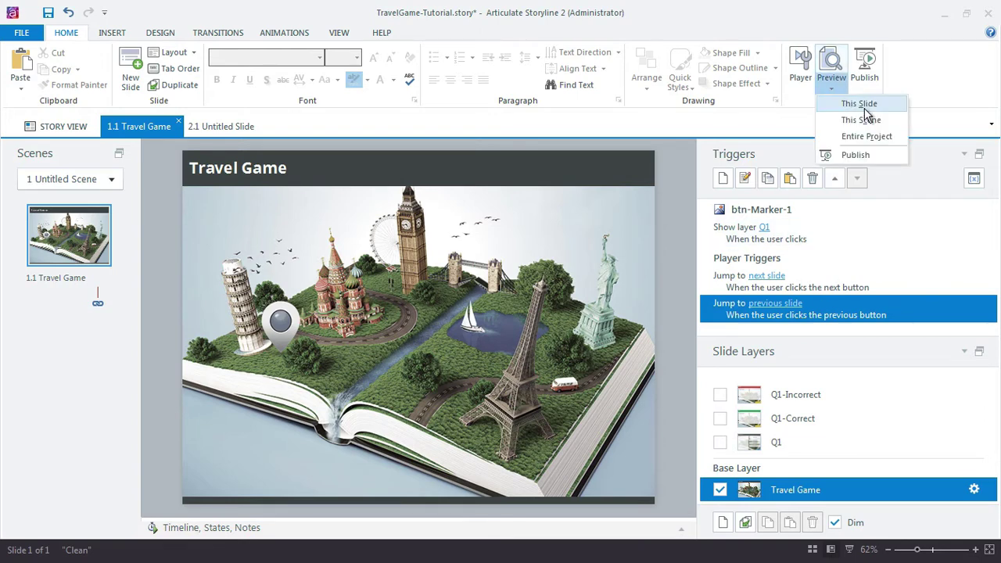
click(866, 106)
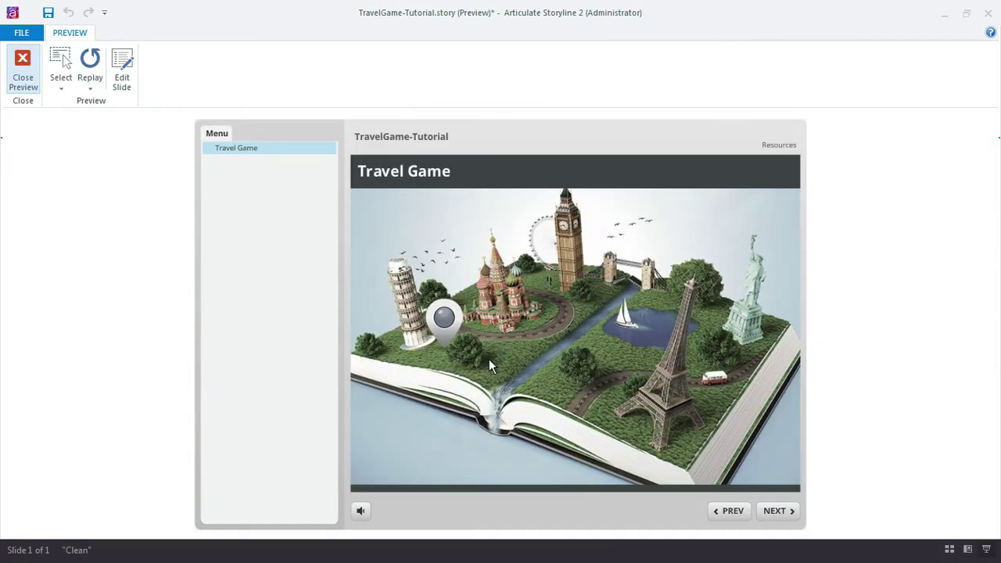
click(443, 319)
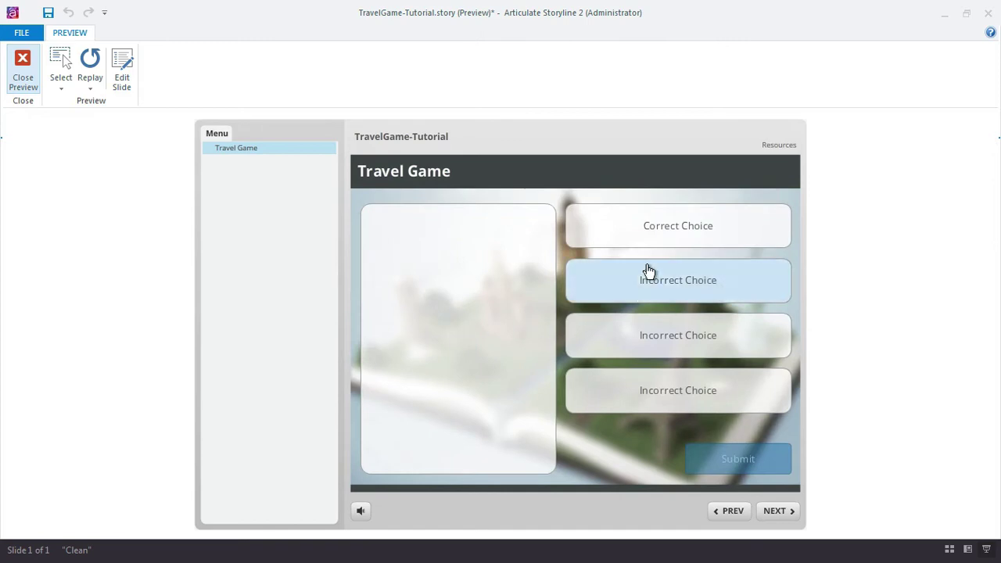
click(633, 222)
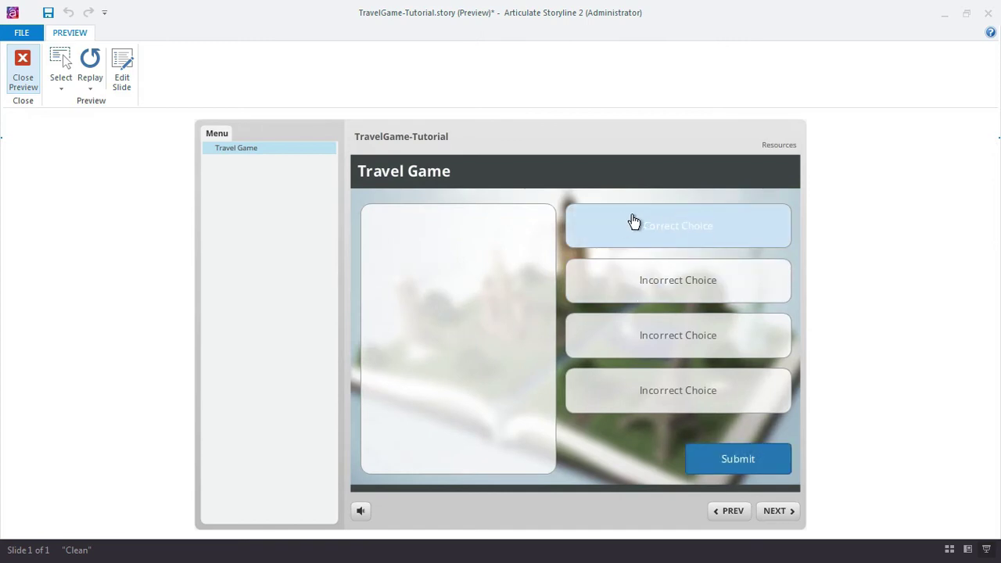
click(721, 461)
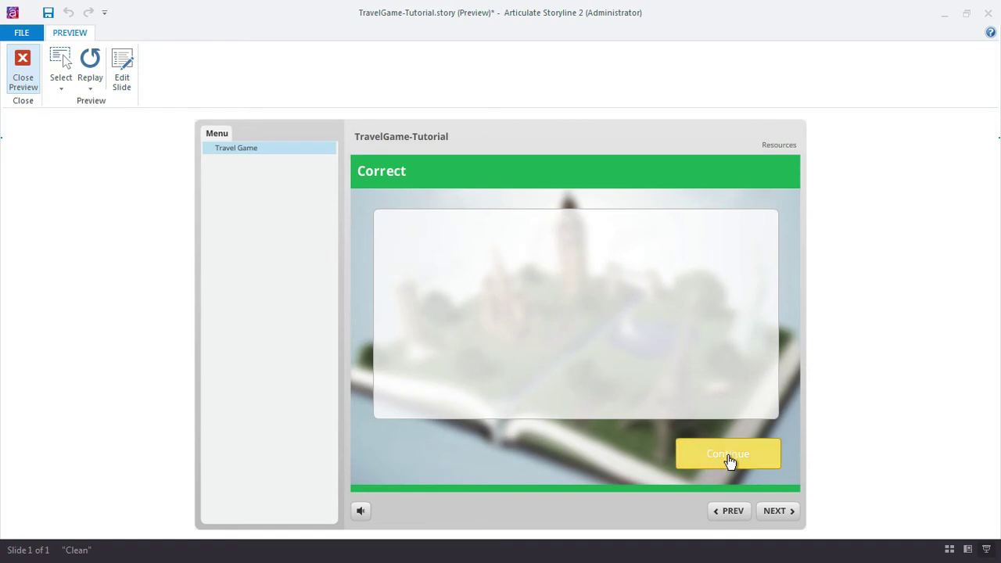
click(728, 460)
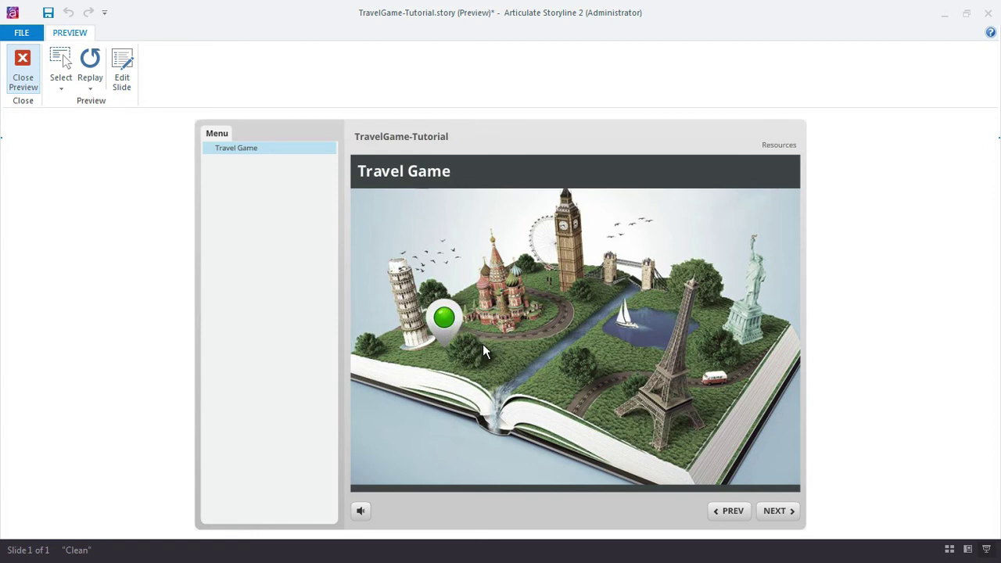
click(27, 52)
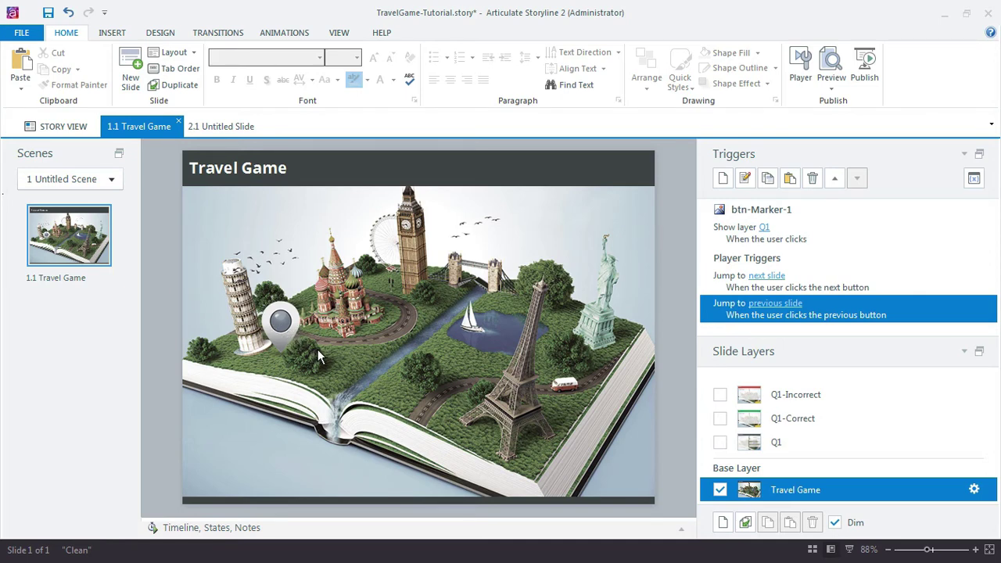
- Save the project and draw a rectangle about 104 × 96 px over the map marker on the Travel Game base layer
key(ctrl+s)
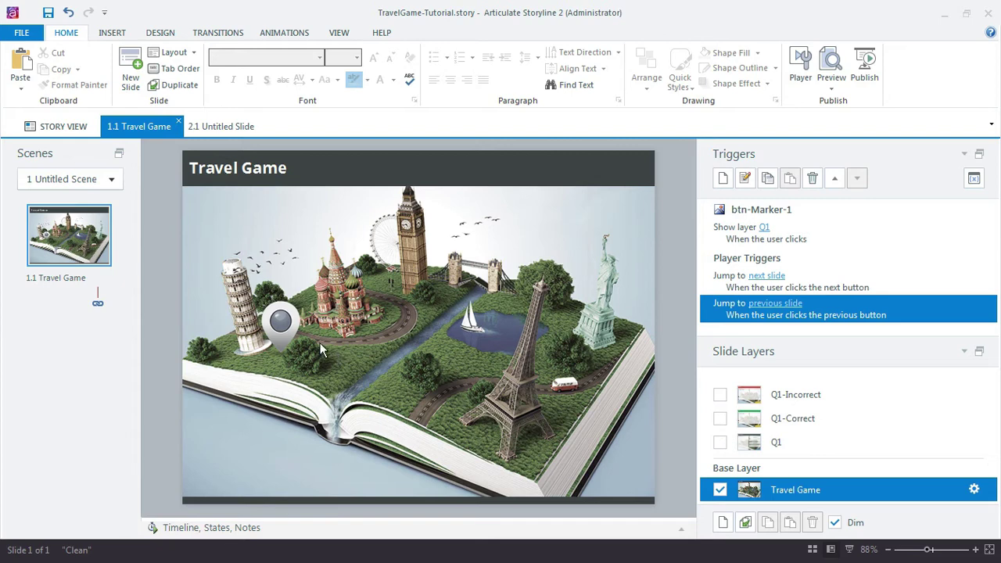
click(112, 33)
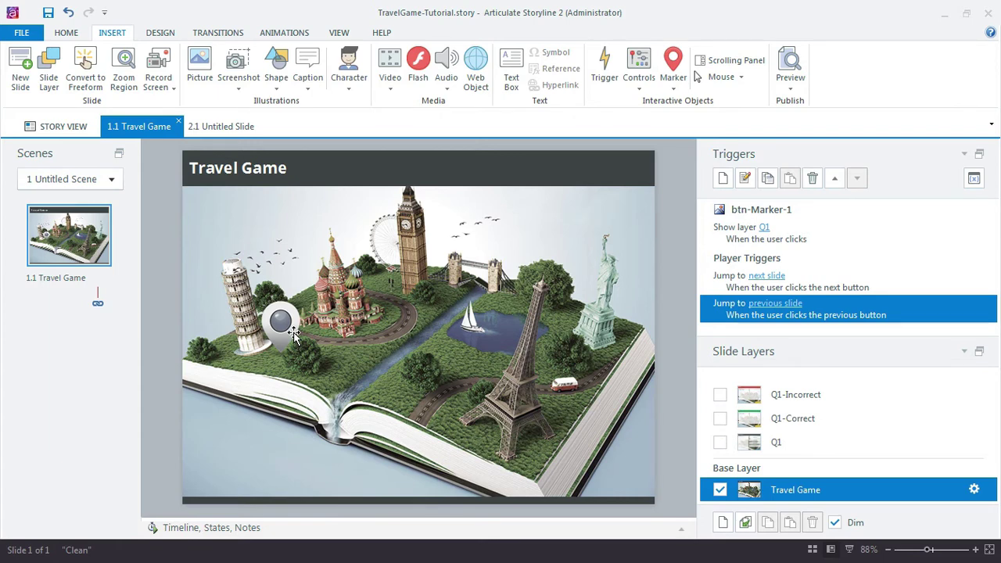
click(275, 86)
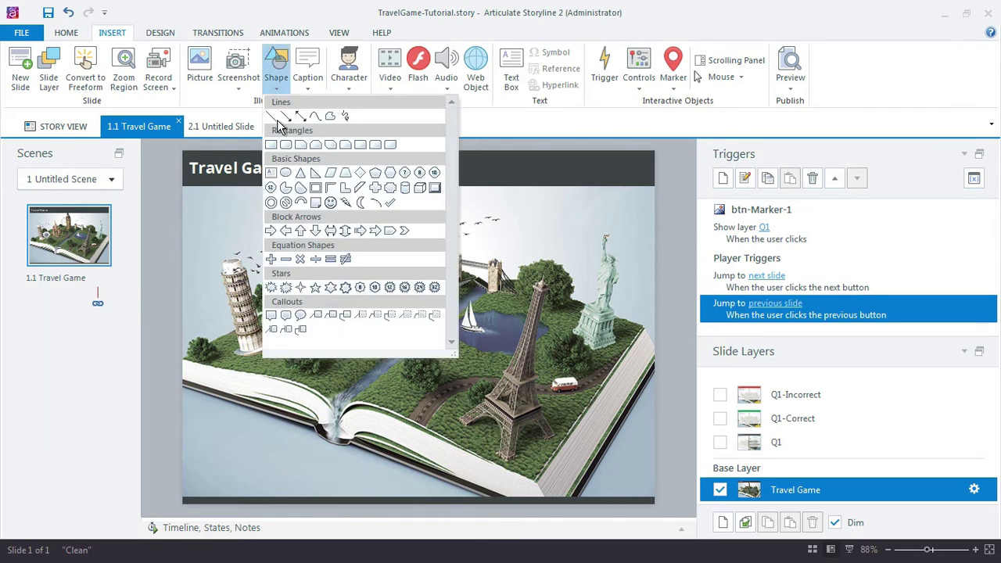
click(271, 145)
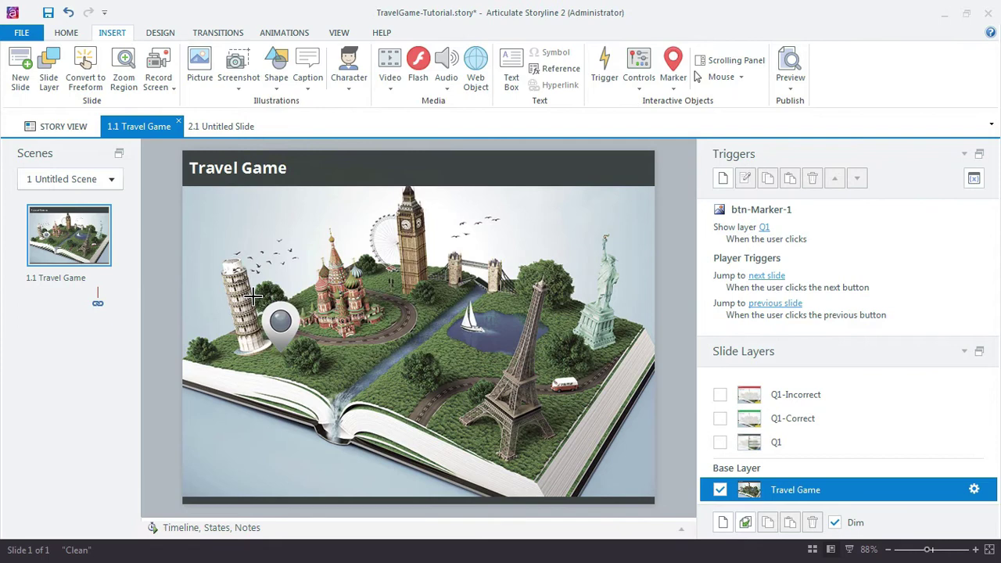
drag(252, 296, 314, 360)
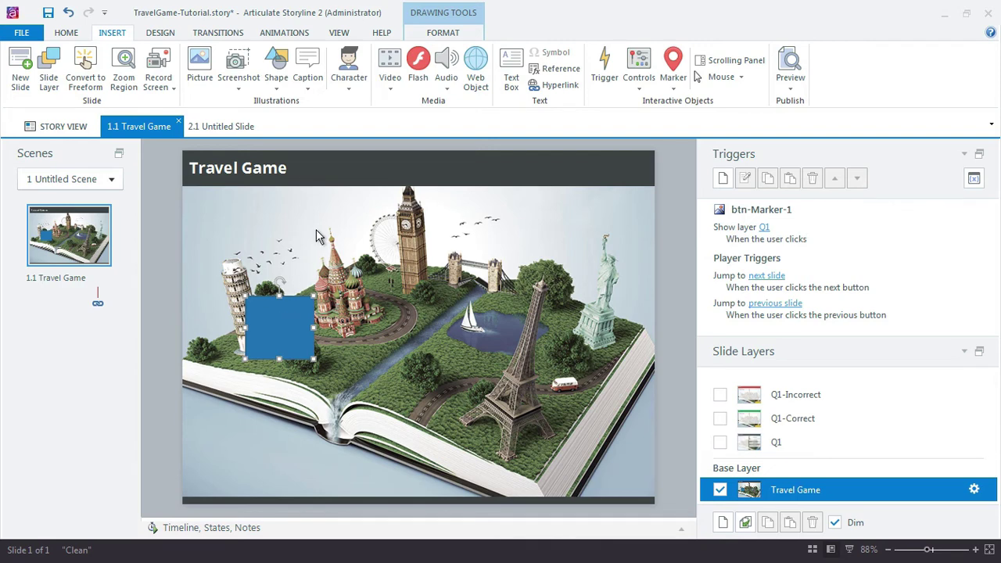
- Remove the outline of the blue rectangle covering the marker
click(457, 36)
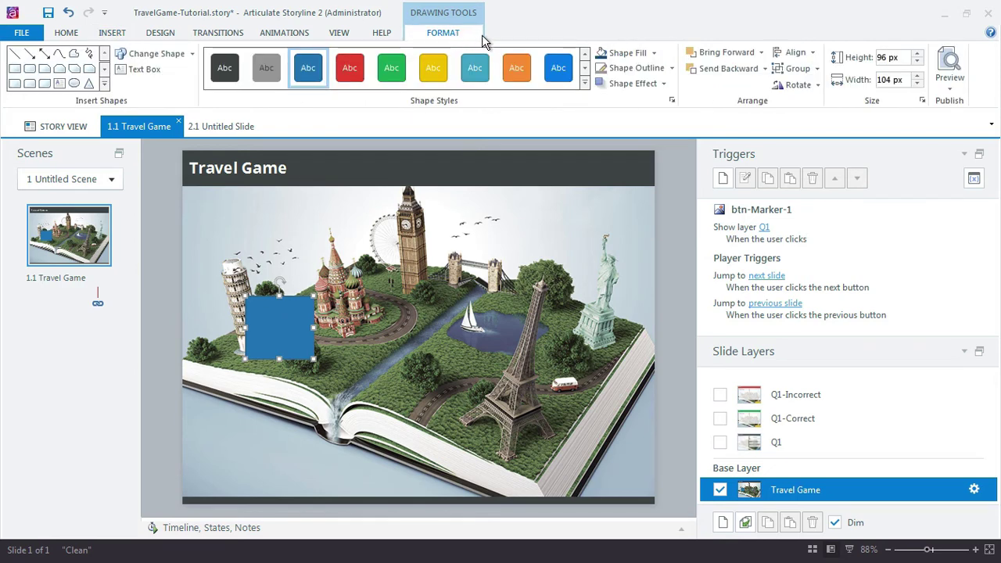
click(669, 68)
click(651, 192)
click(338, 298)
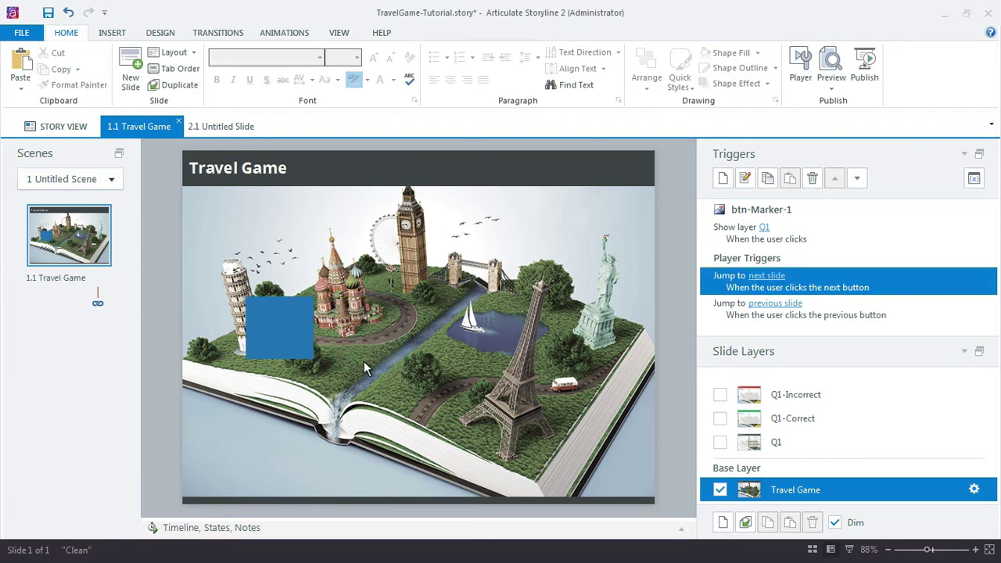
- Set the solid fill transparency of the rectangle over the marker to 74%
right_click(276, 326)
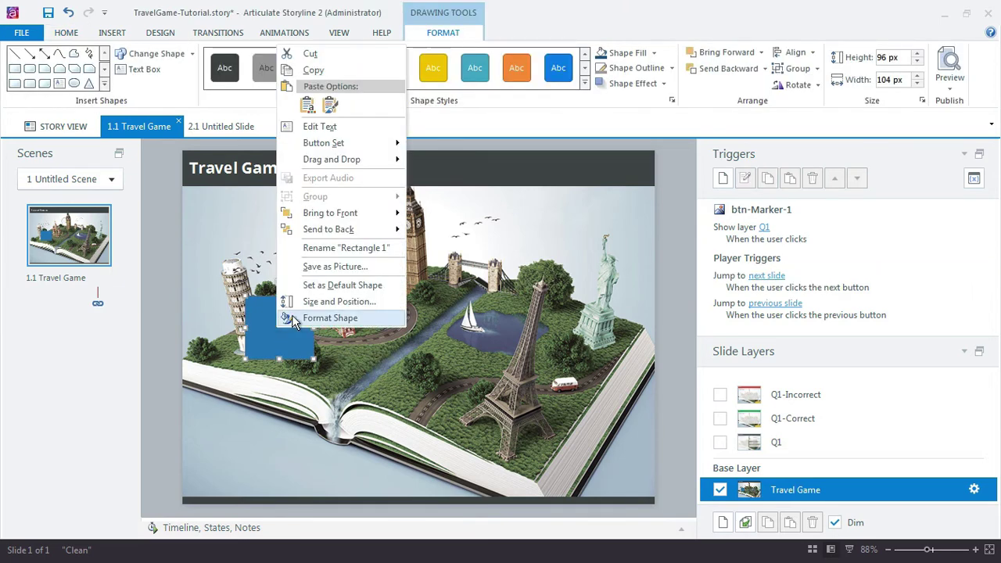
click(313, 319)
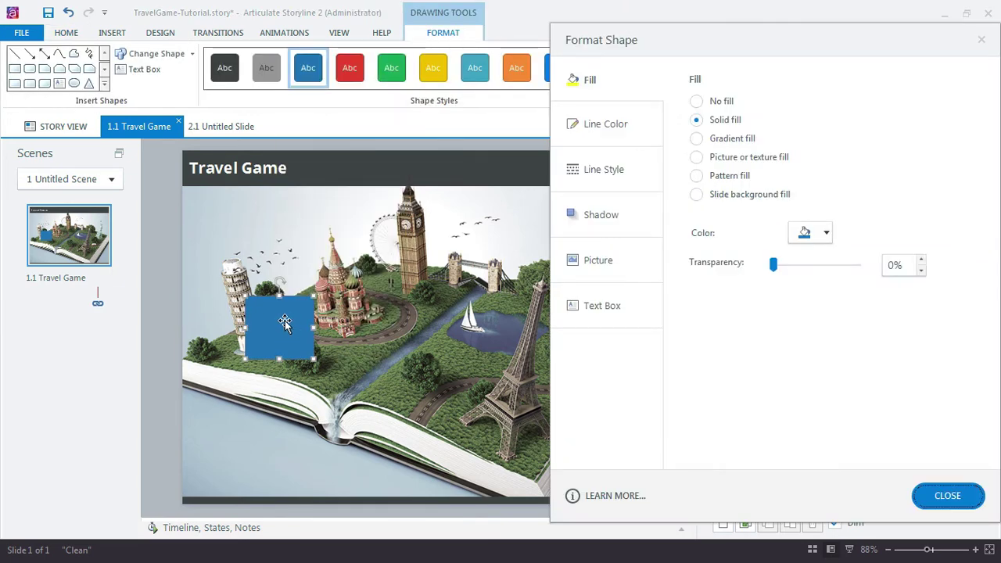
drag(773, 266, 864, 268)
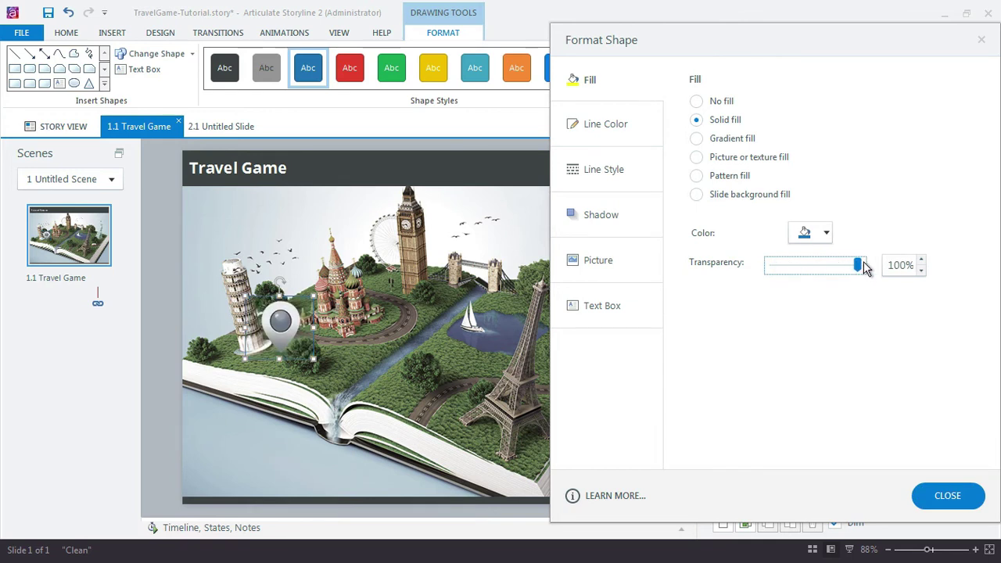
drag(860, 267, 835, 267)
click(474, 277)
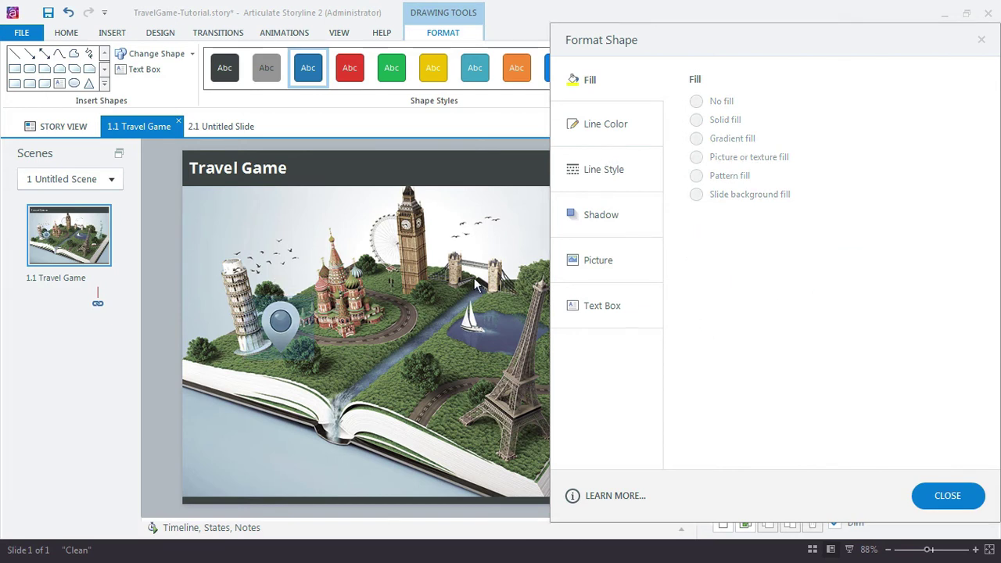
click(285, 318)
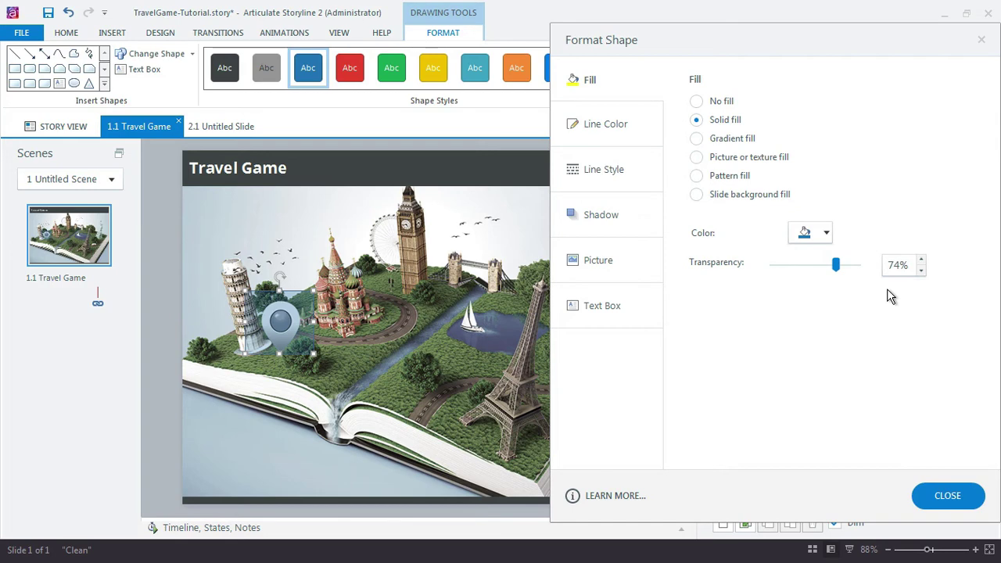
click(948, 495)
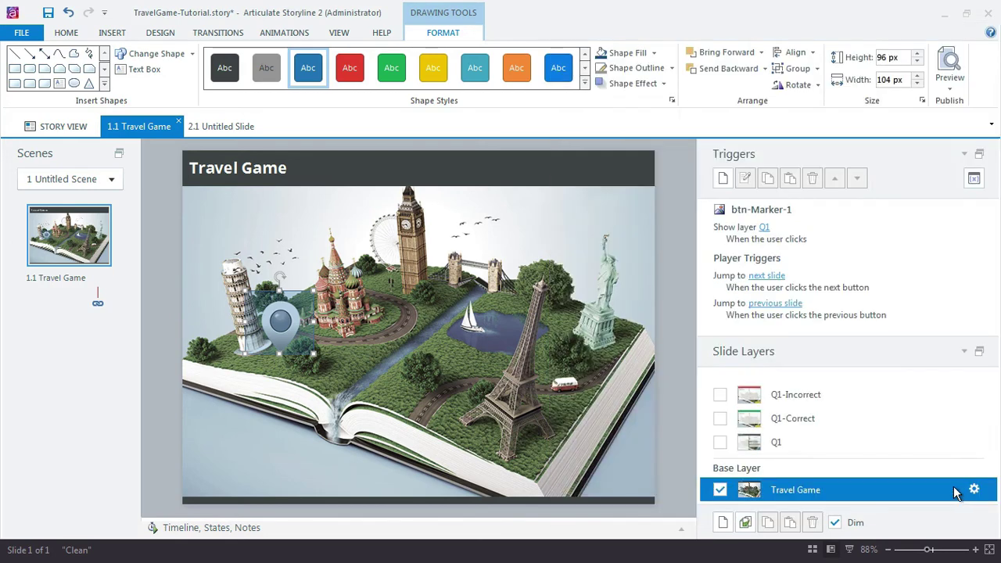
click(791, 443)
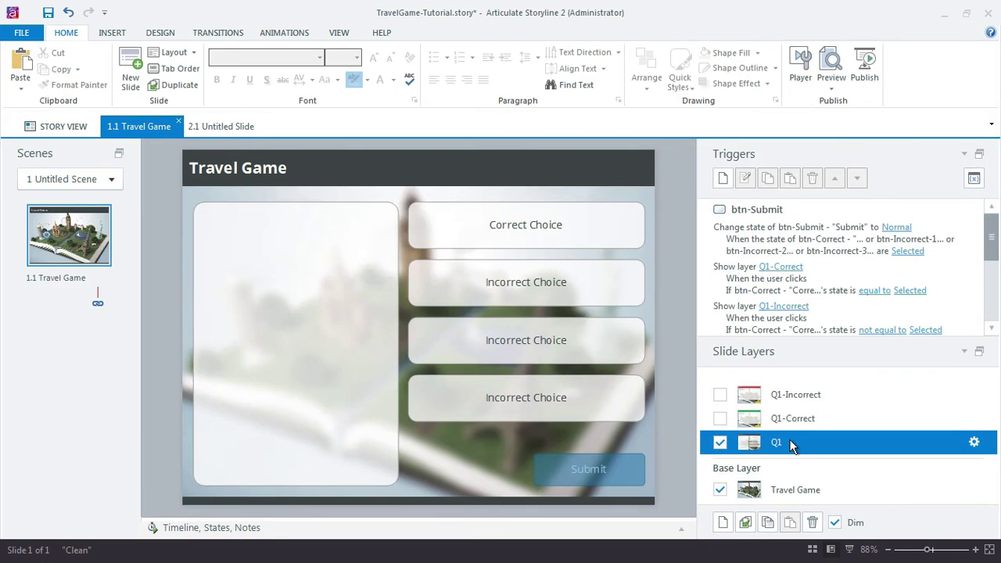
click(618, 459)
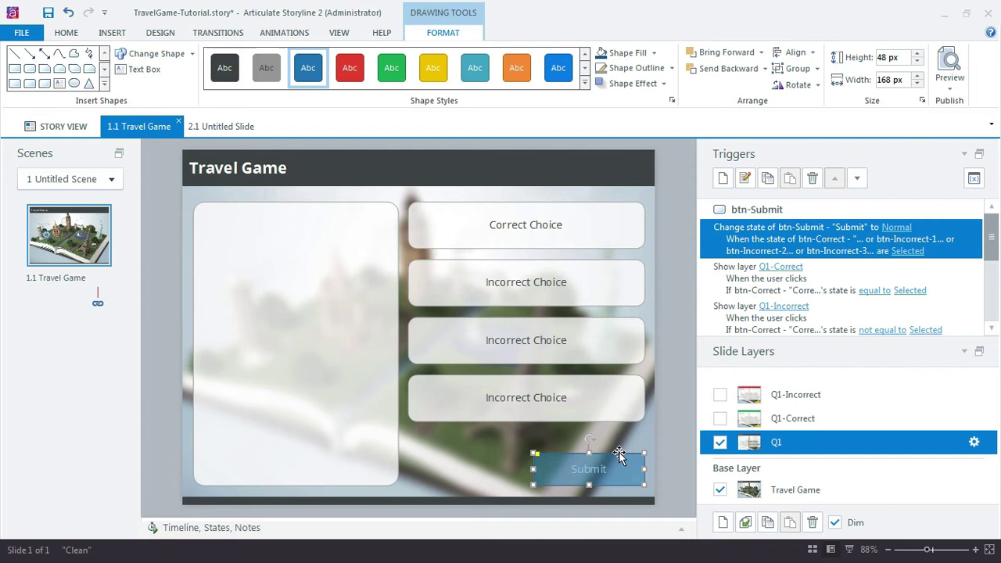
click(771, 490)
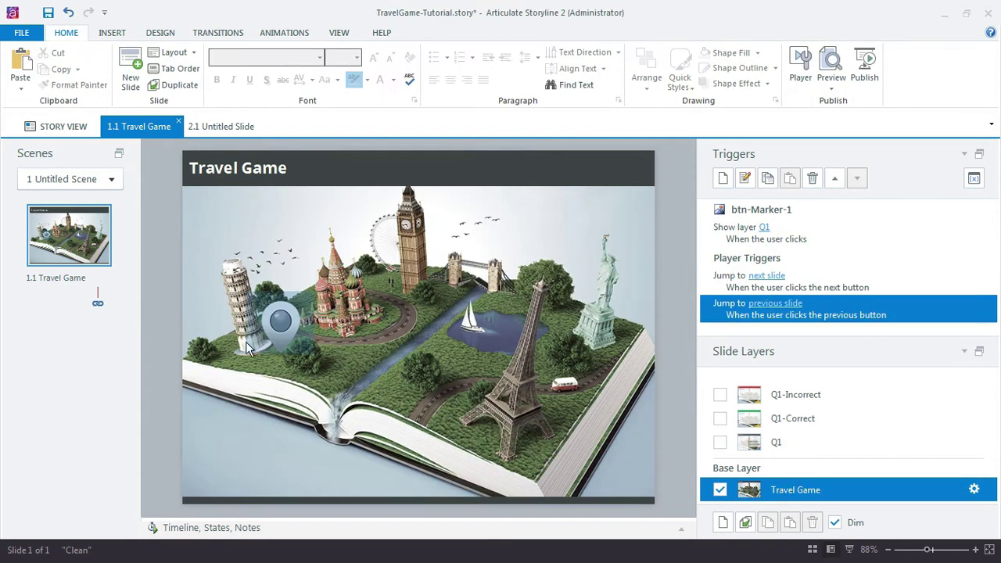
- Set the initial state of the transparent rectangle over the marker to Hidden
click(281, 321)
click(218, 522)
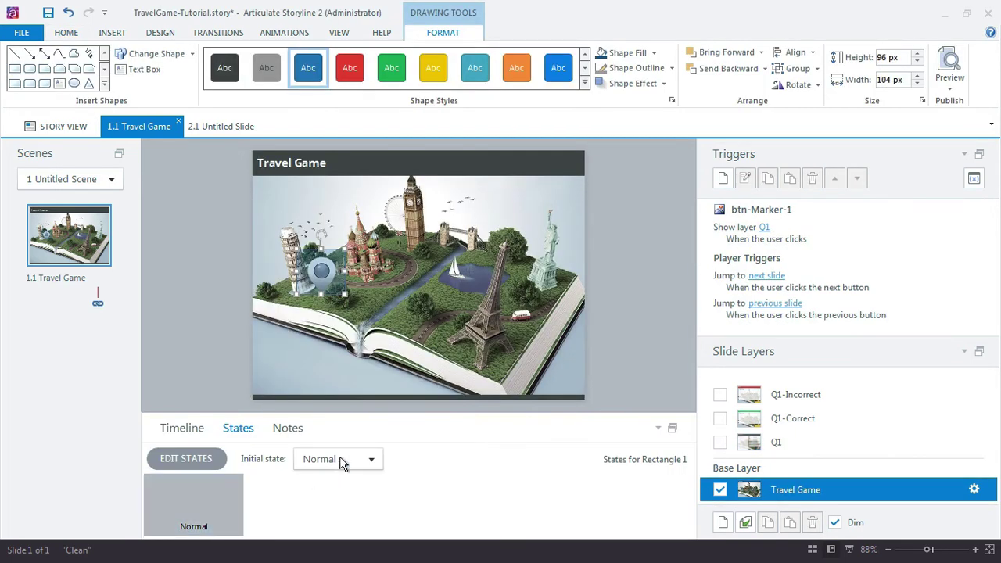
click(330, 459)
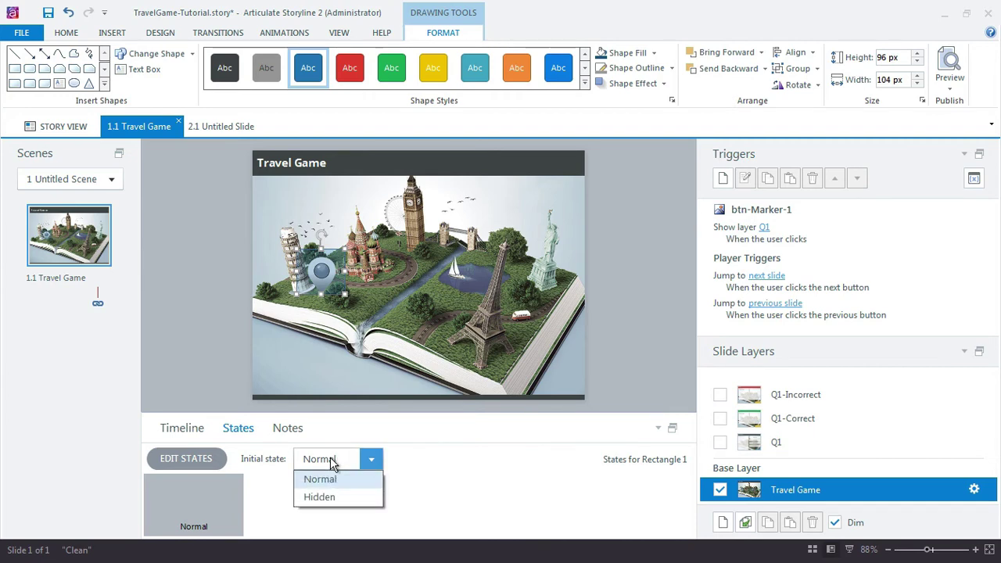
click(325, 500)
click(214, 351)
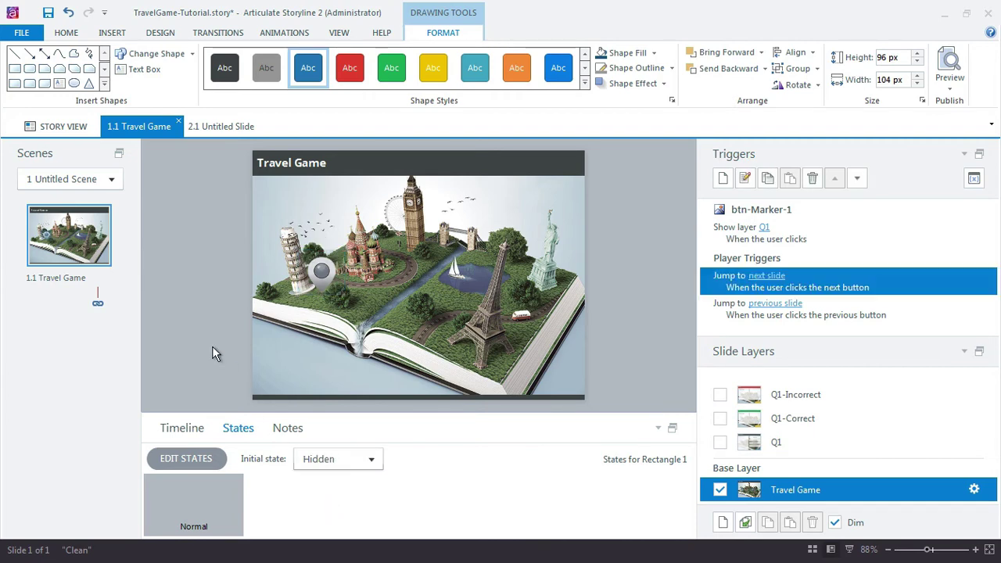
- Rename the hidden rectangle as Cover-1 in the timeline and collapse the timeline area
click(196, 434)
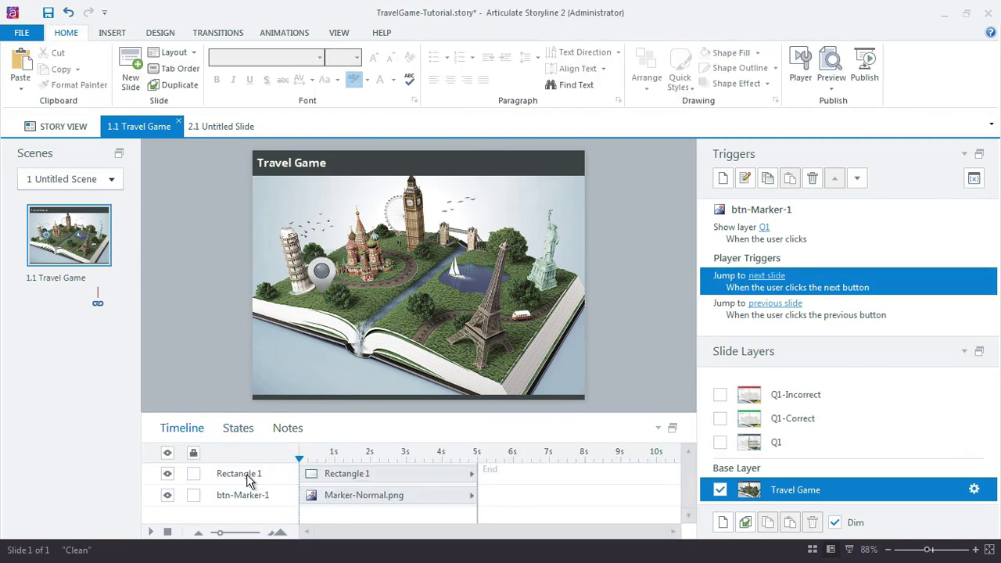
double_click(246, 474)
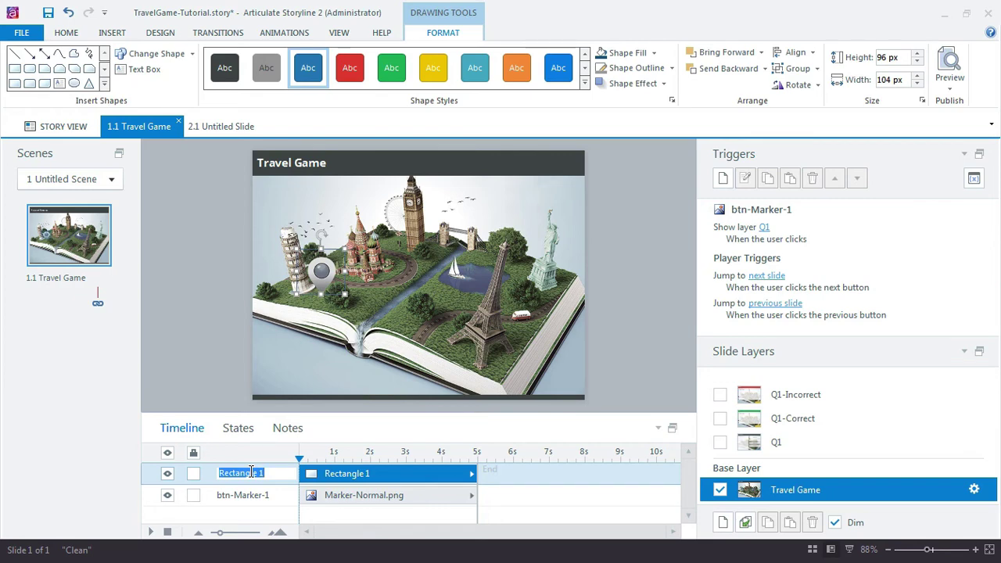
text(Cover-1)
key(Return)
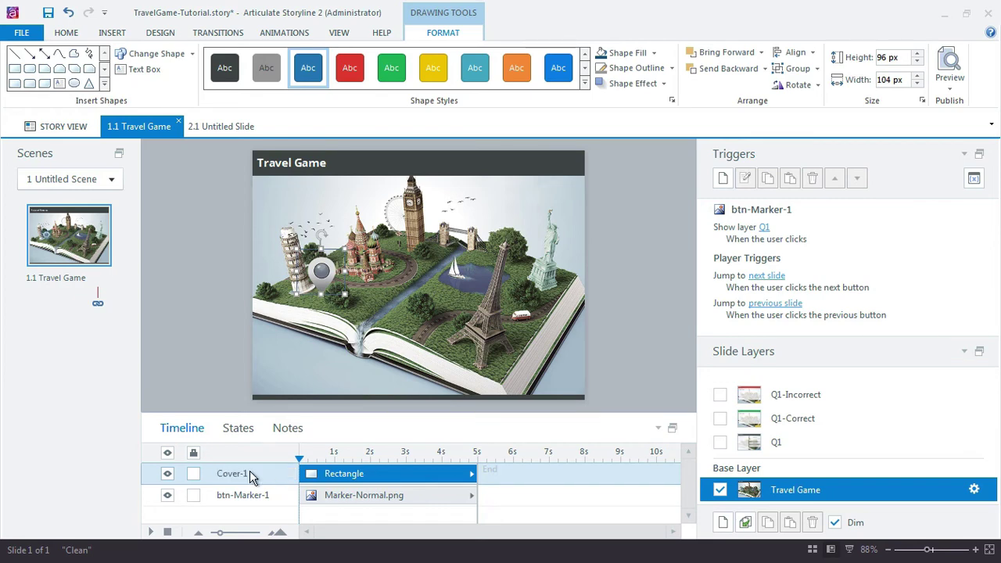
drag(482, 420, 541, 513)
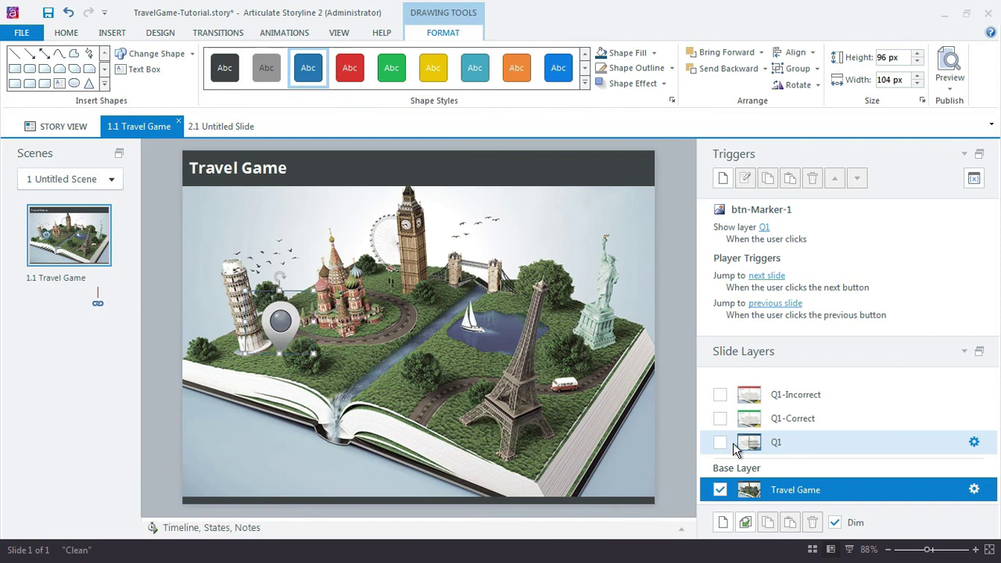
- Add a trigger to the Q1 layer's Submit button that changes the state of Cover-1 to Normal when the user clicks it
click(779, 441)
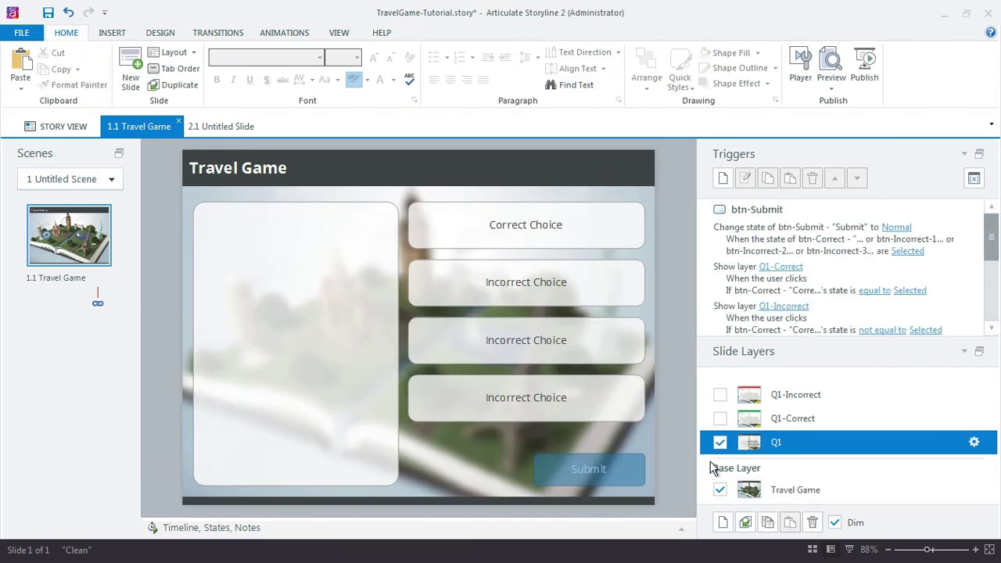
click(628, 455)
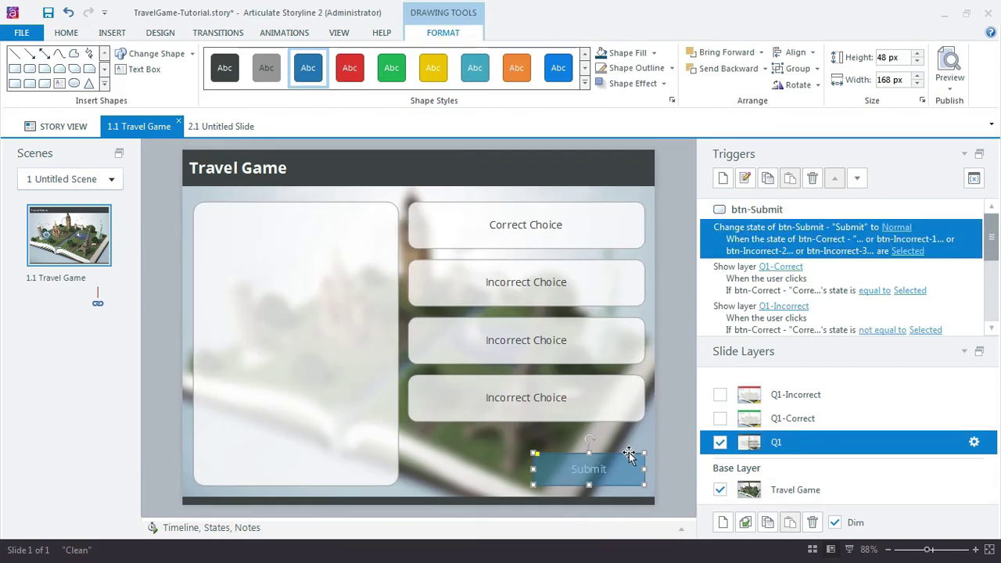
click(721, 179)
drag(601, 170, 743, 93)
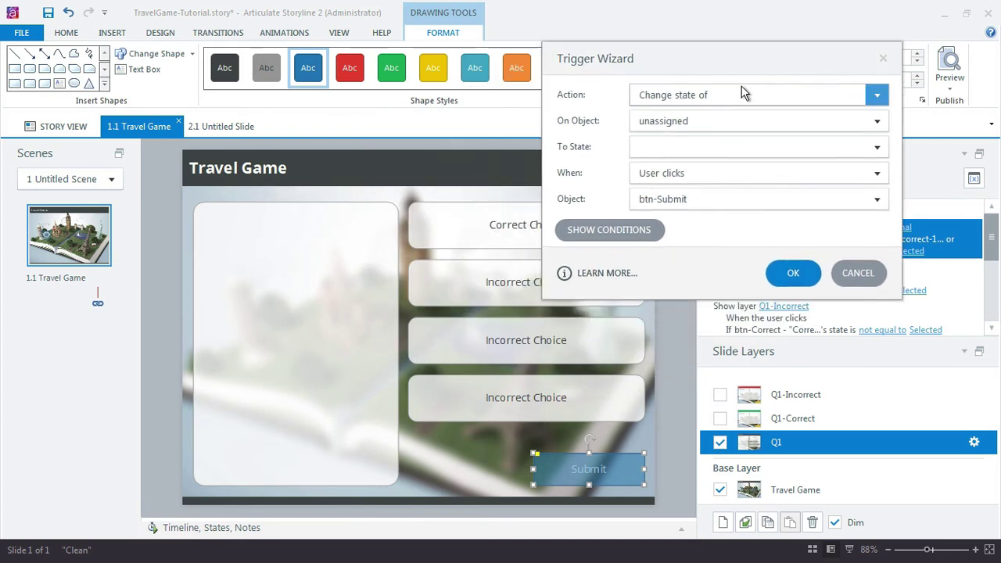
click(657, 125)
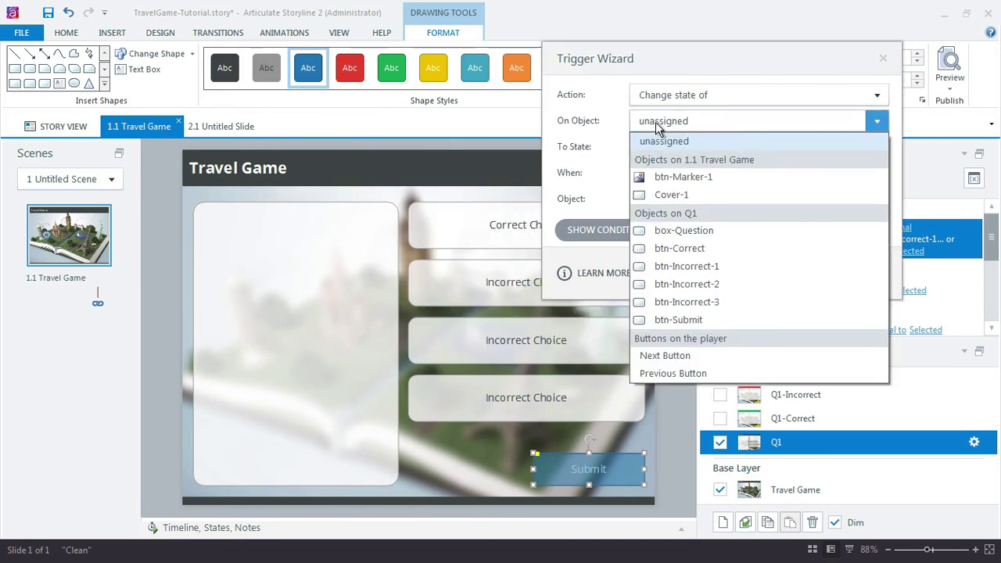
click(701, 194)
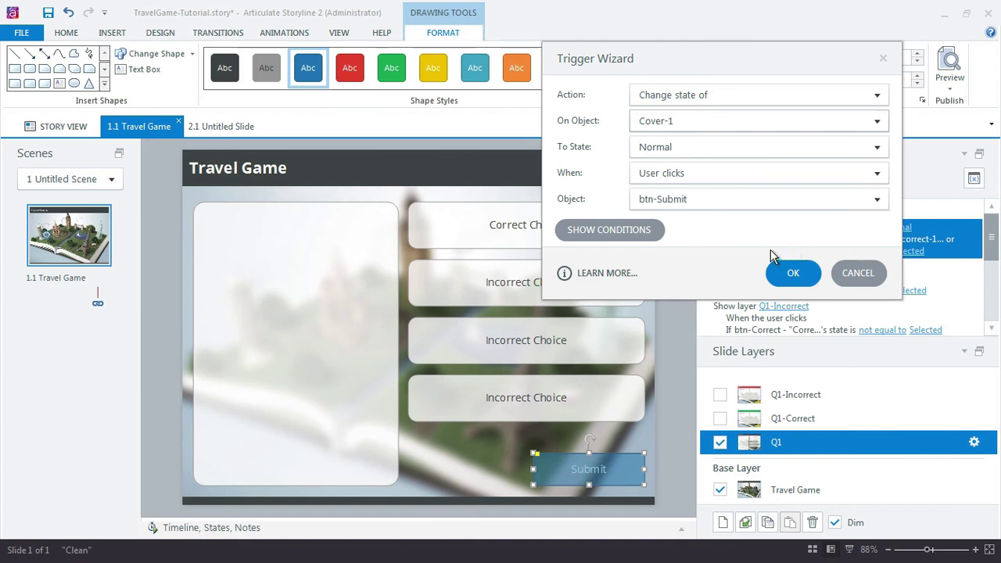
click(797, 274)
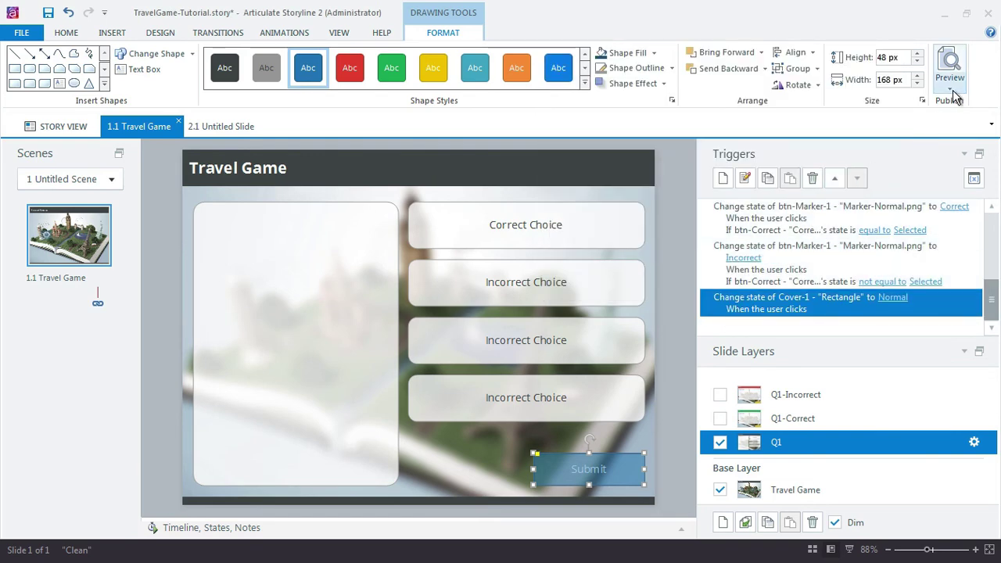
- Preview the slide, open the marker's question, submit the first incorrect choice, continue to the map to check the marker and cover, and close the preview
click(952, 92)
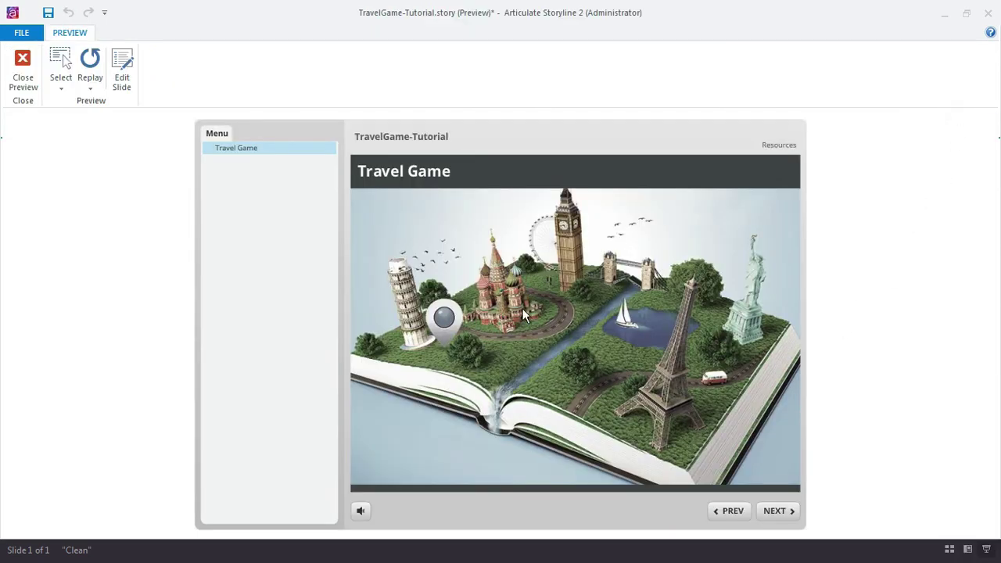
click(443, 315)
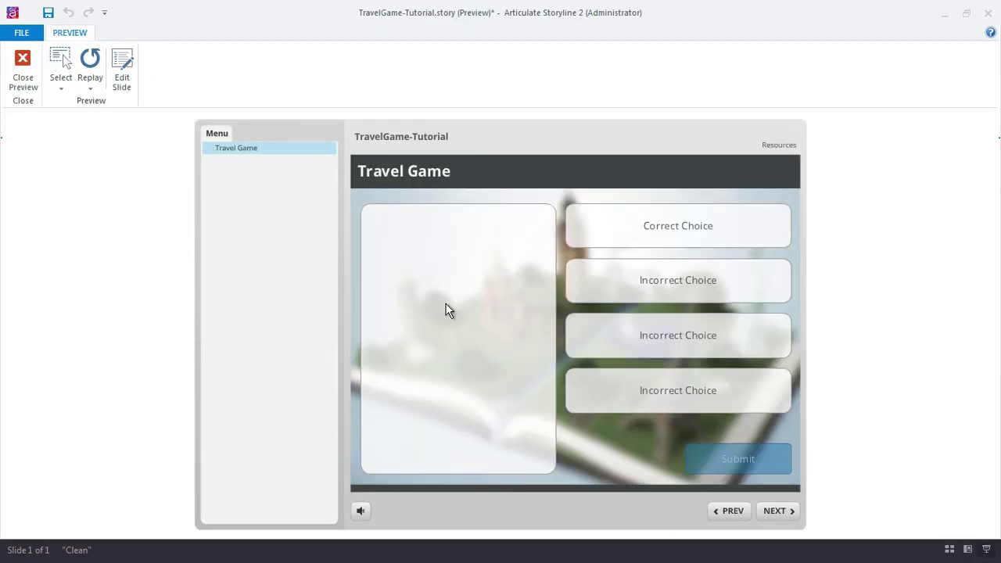
click(672, 241)
click(576, 295)
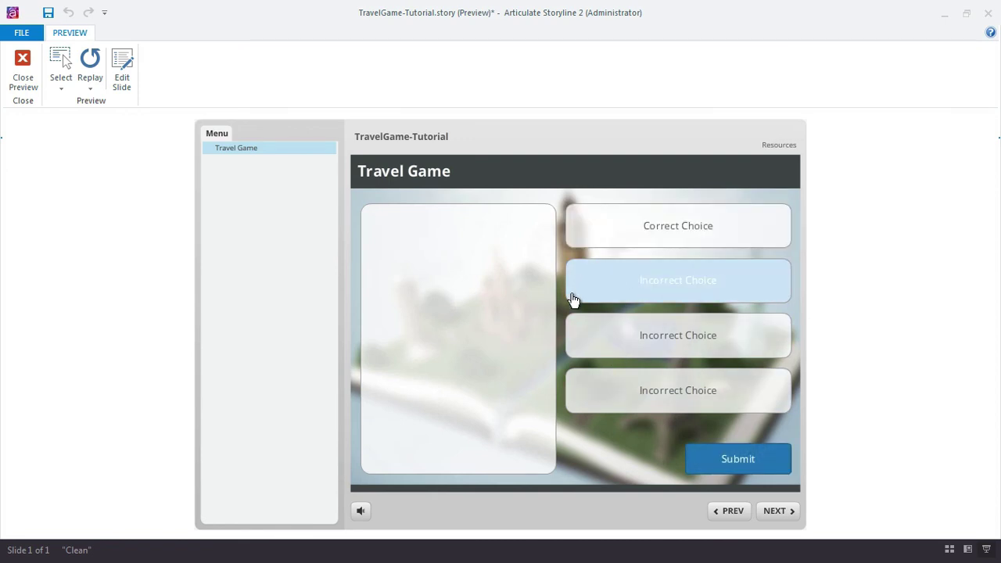
click(722, 457)
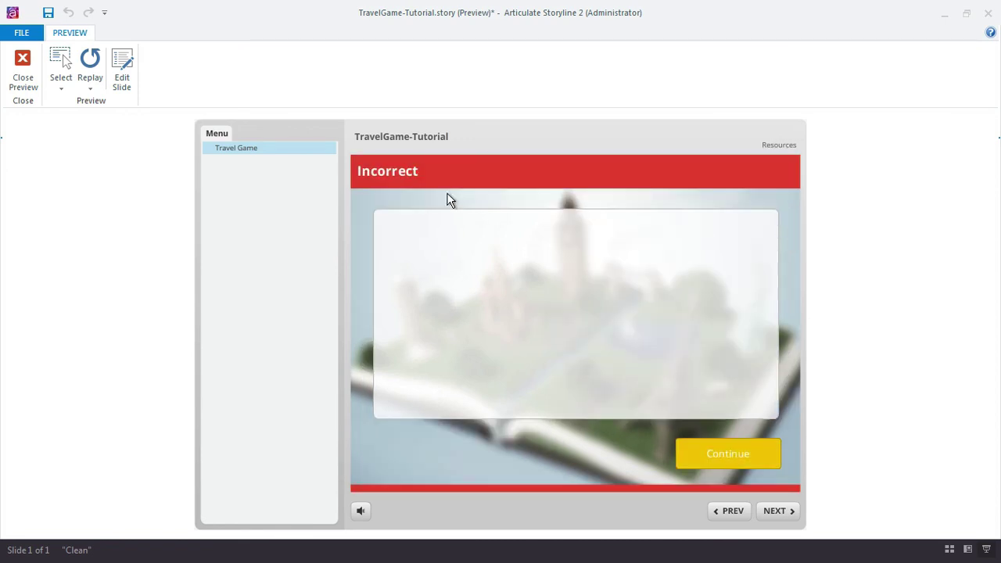
click(722, 461)
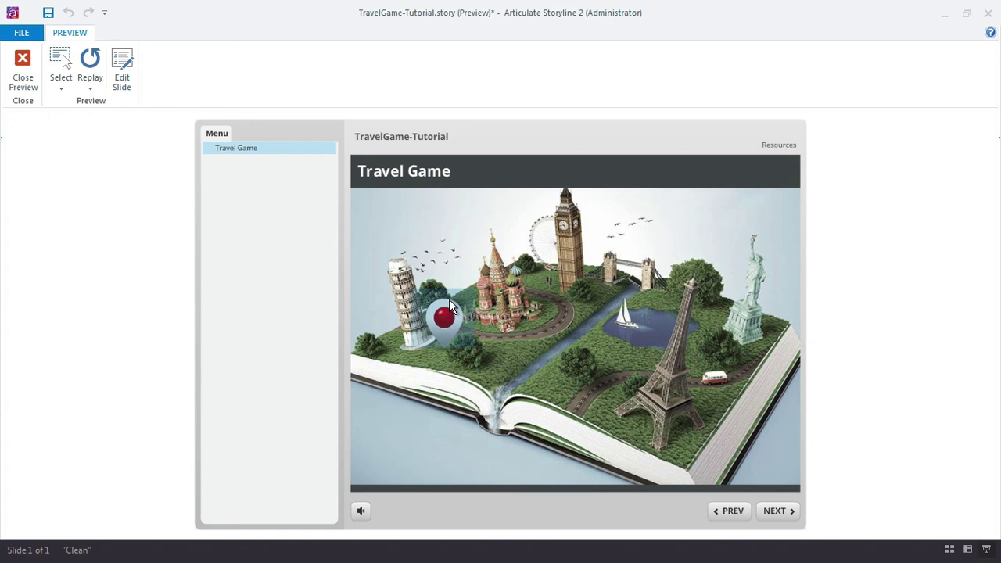
click(25, 75)
- Set the fill transparency of the cover rectangle over the base layer's marker to 100% and enlarge the Slide Layers area
click(820, 492)
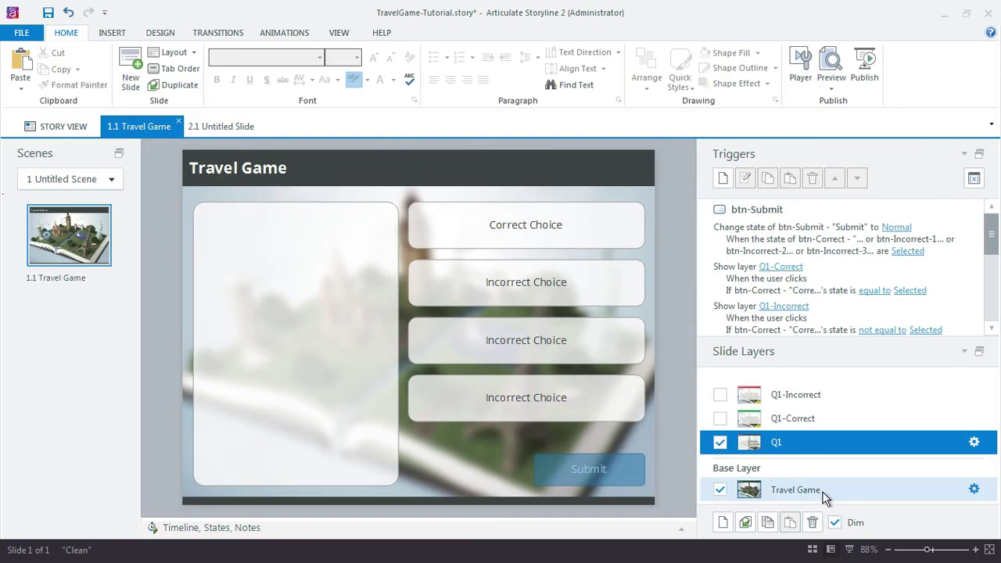
click(286, 318)
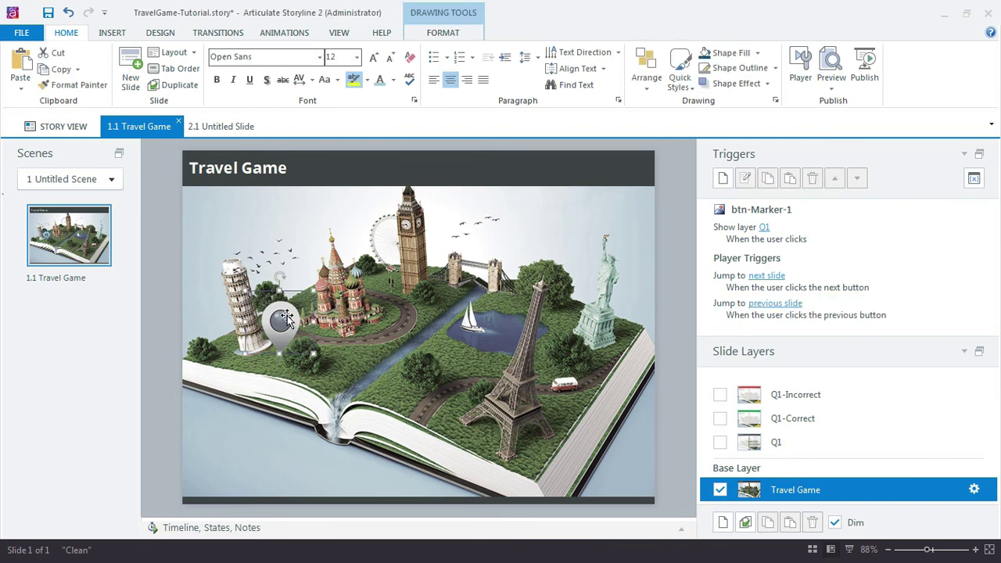
right_click(286, 320)
click(336, 306)
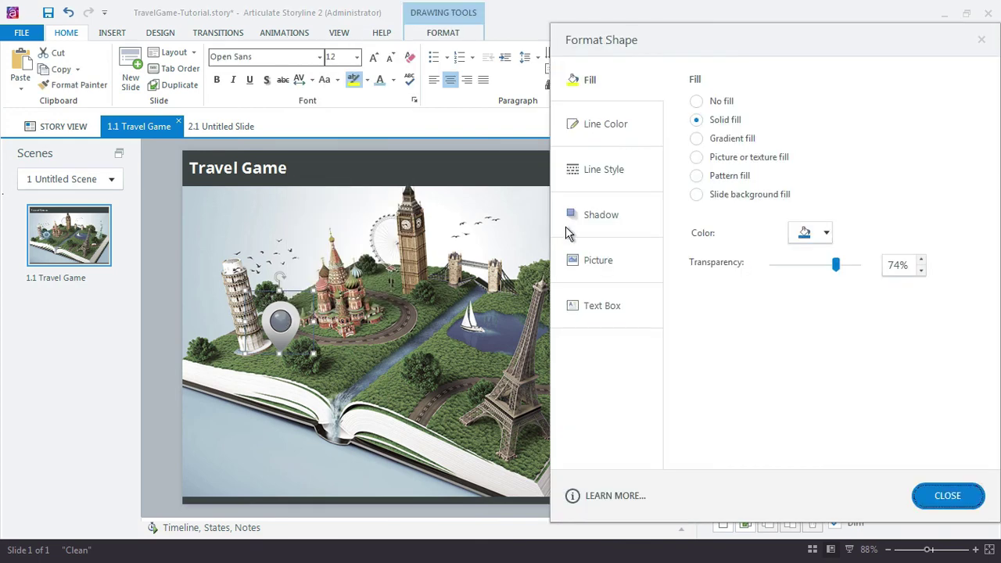
drag(834, 265, 858, 266)
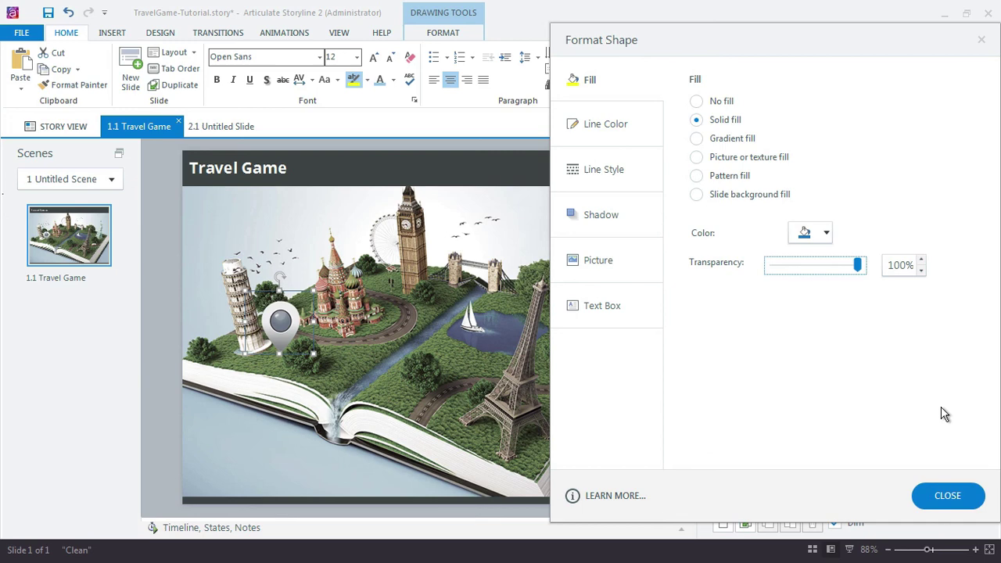
click(949, 495)
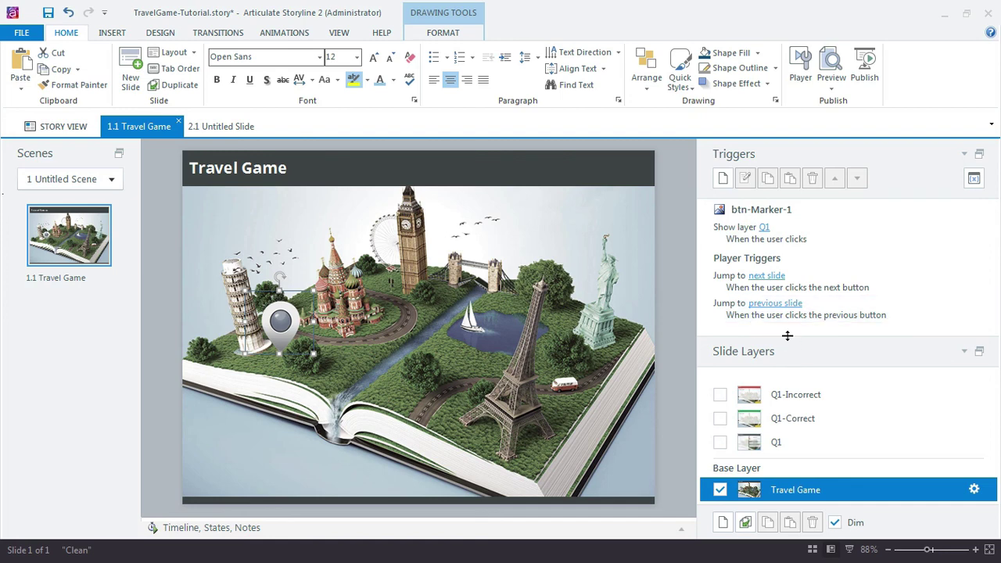
drag(786, 337, 786, 313)
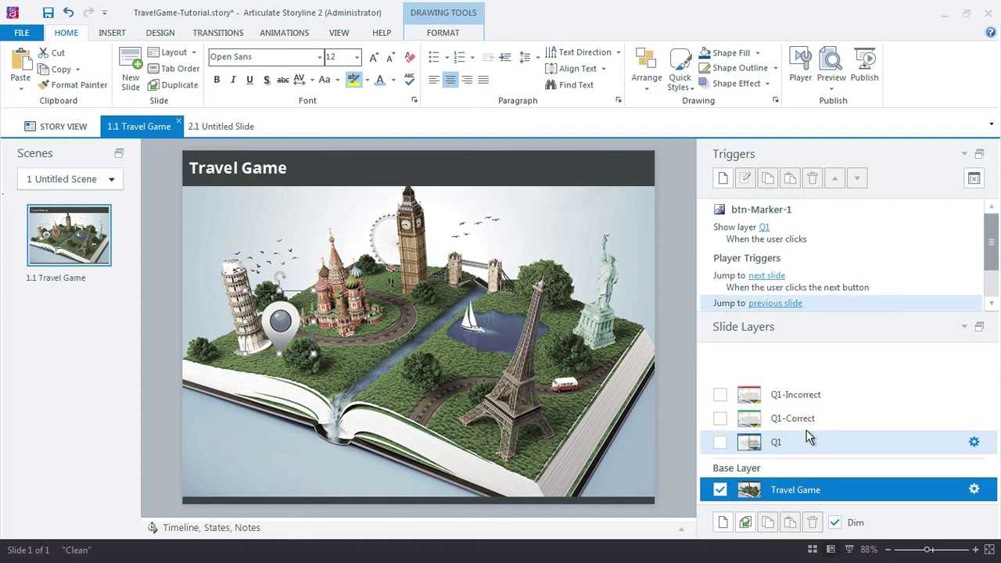